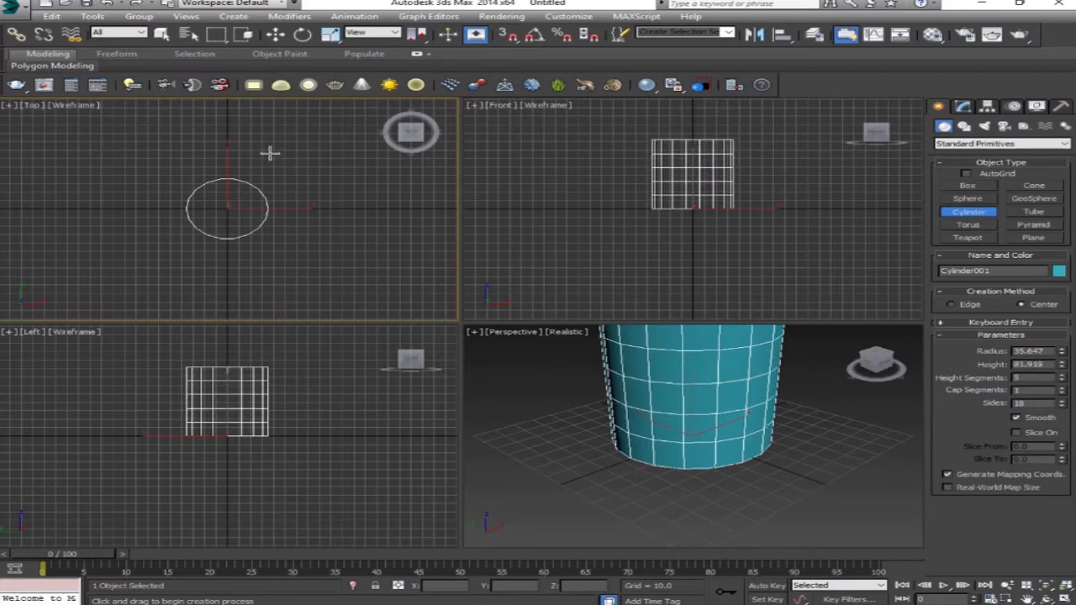
Finish the cylinder and set its height to 100, radius to 30 and height segments to 1.
left_click(270, 149)
middle_click_drag(755, 413, 770, 472)
double_click(1036, 364)
type("20")
double_click(1043, 351)
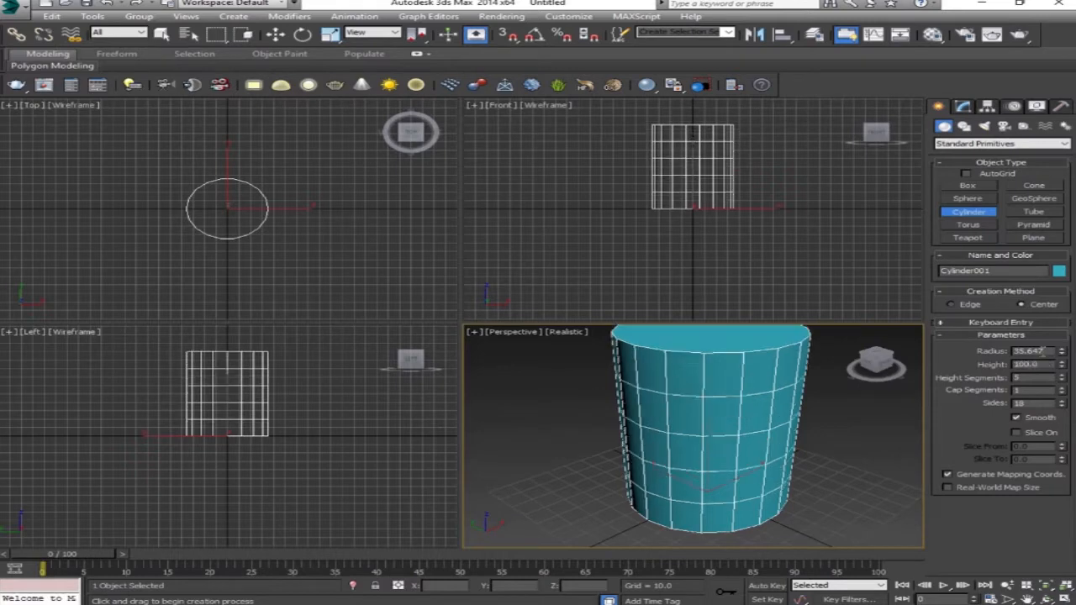
type("30")
left_click(1032, 379)
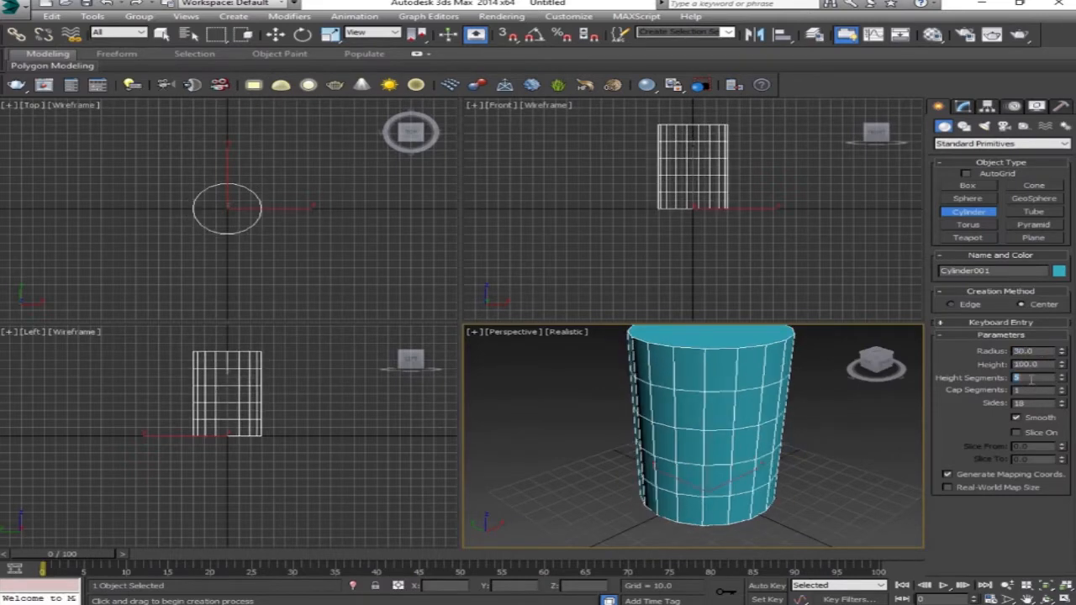
type("1")
key("Return")
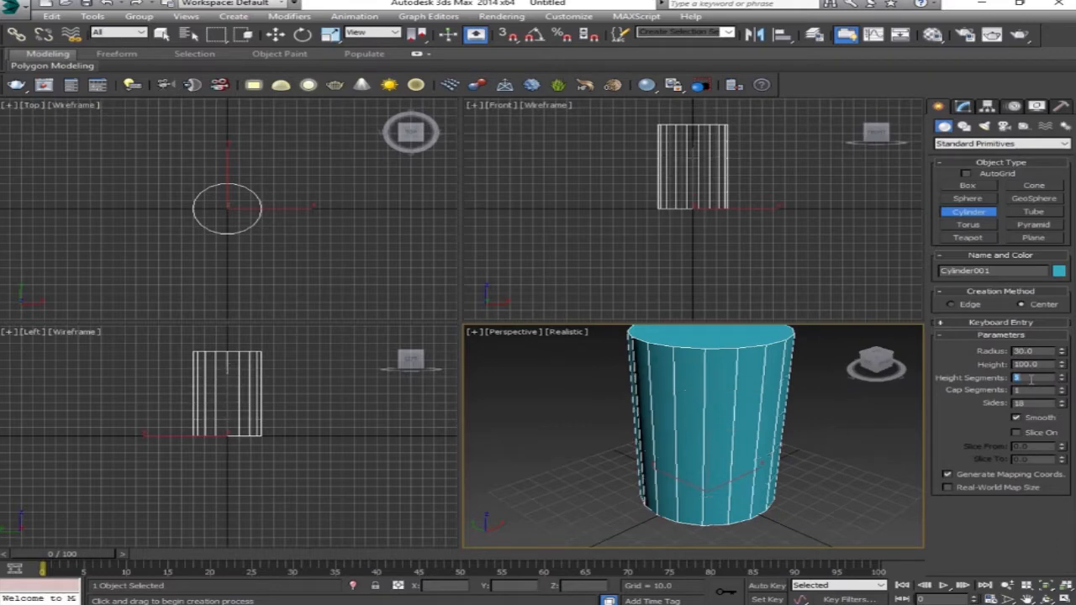
Convert the cylinder to an Editable Poly.
right_click(690, 389)
right_click(693, 389)
mouse_move(781, 504)
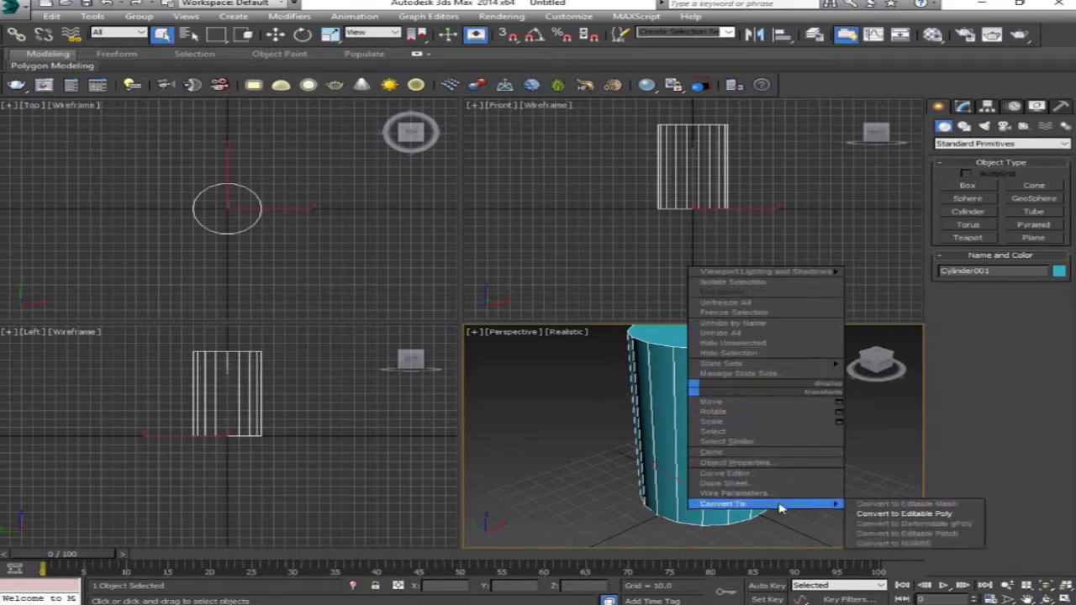
left_click(912, 518)
Bevel the cylinder's top cap polygon with height 0 and outline -2 to form the rim, and continue with another bevel.
middle_click_drag(813, 432, 793, 437, "alt")
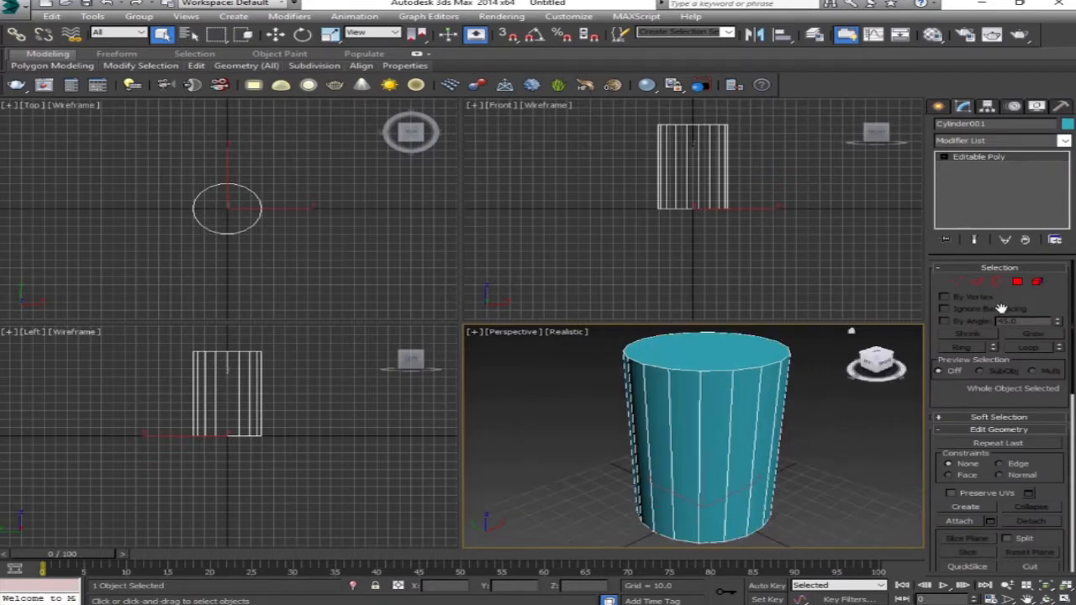
left_click(1018, 282)
left_click(727, 360)
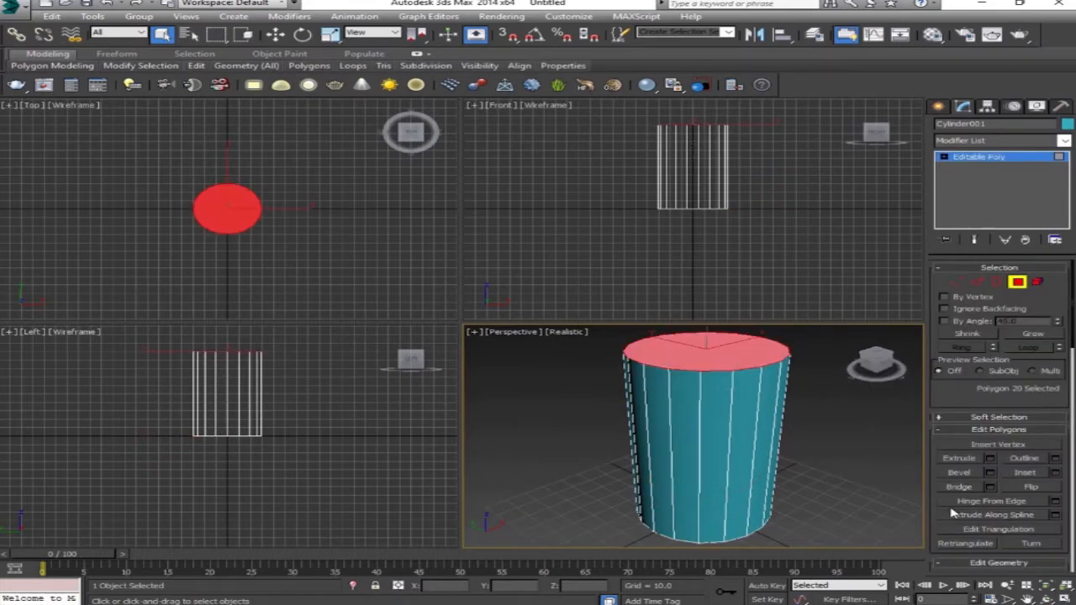
left_click(990, 473)
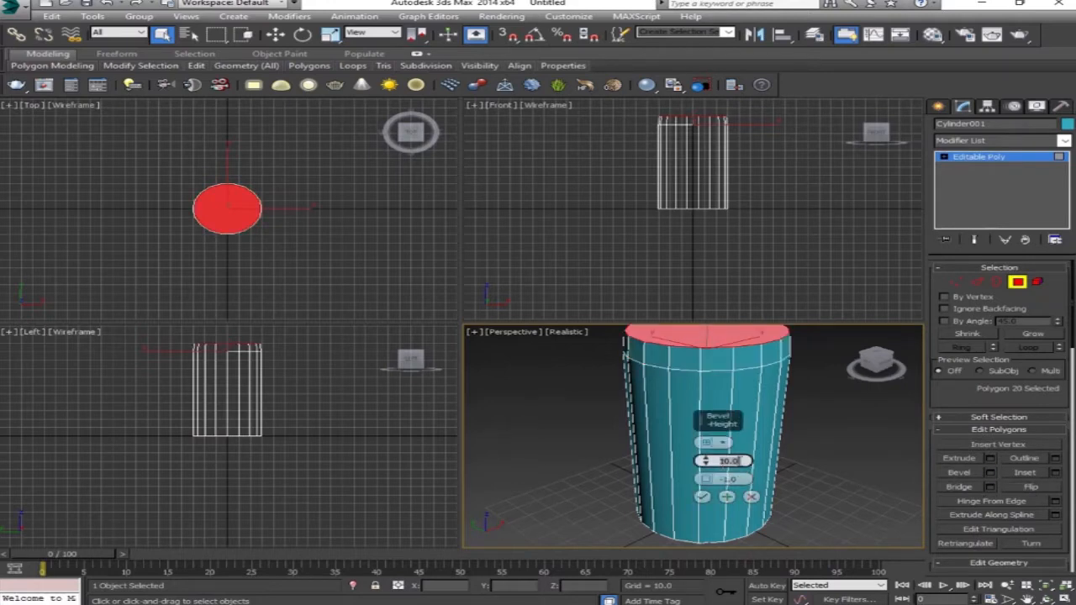
double_click(728, 461)
type("0")
left_click(725, 480)
double_click(726, 479)
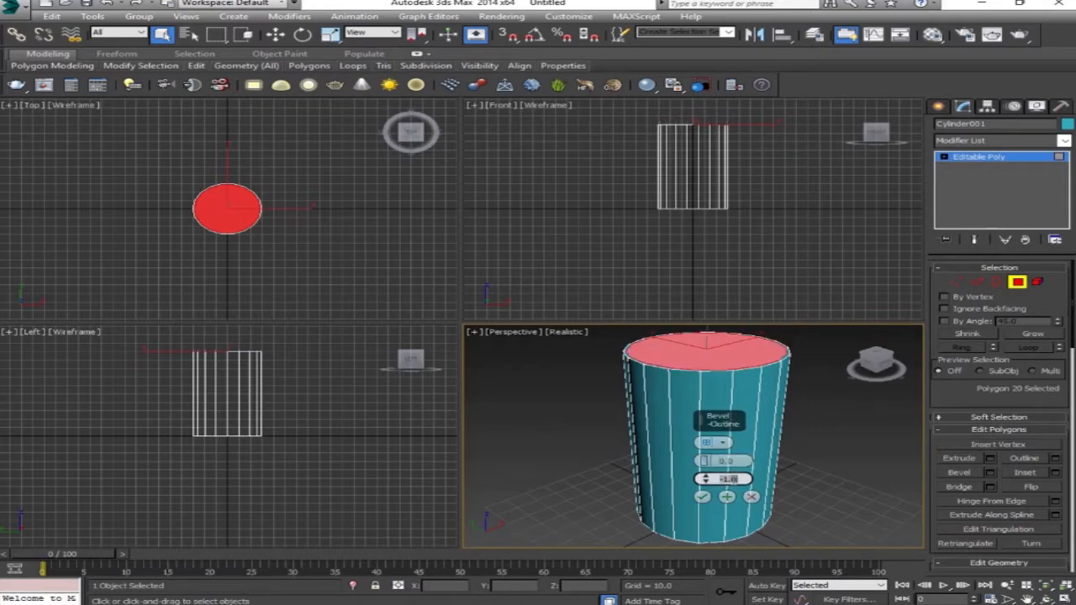
type("-2")
key("Return")
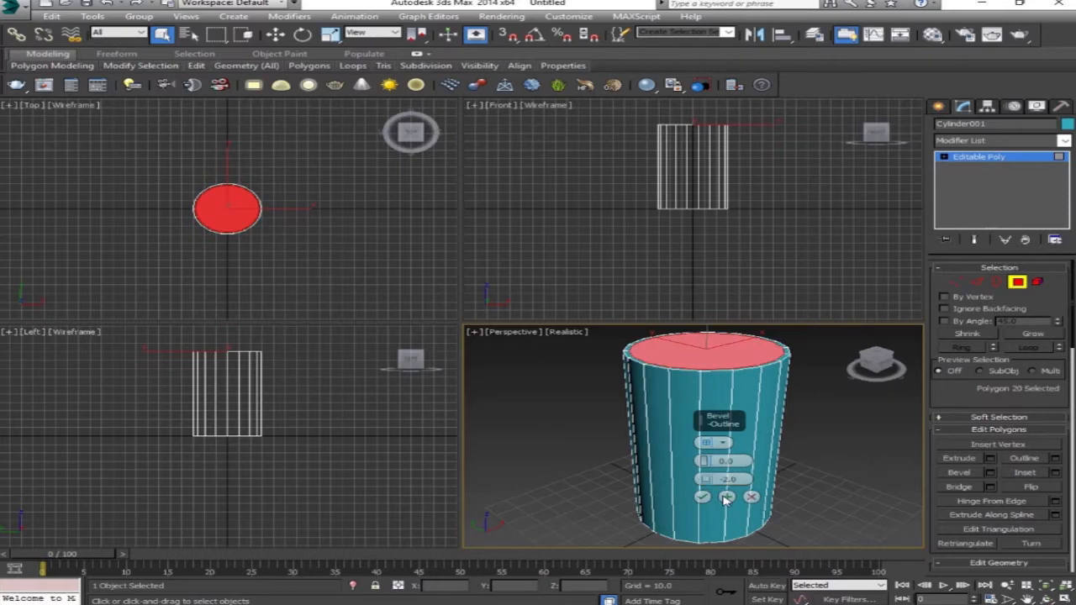
left_click(726, 499)
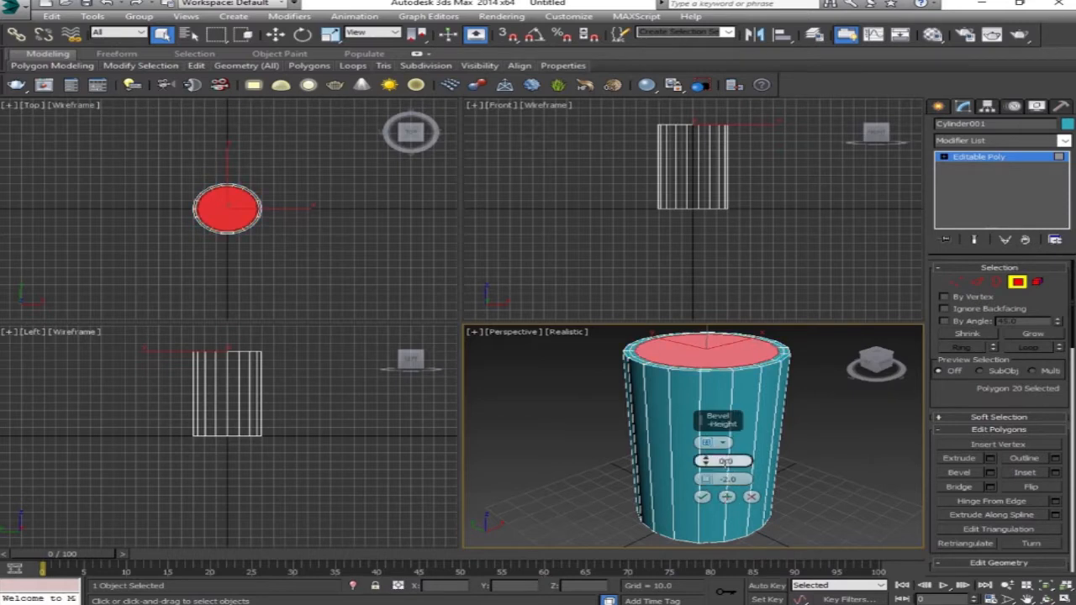
Set the second bevel's outline to 0 and push the cap down inside the cylinder with a height of about -97.4.
type("0")
key("Return")
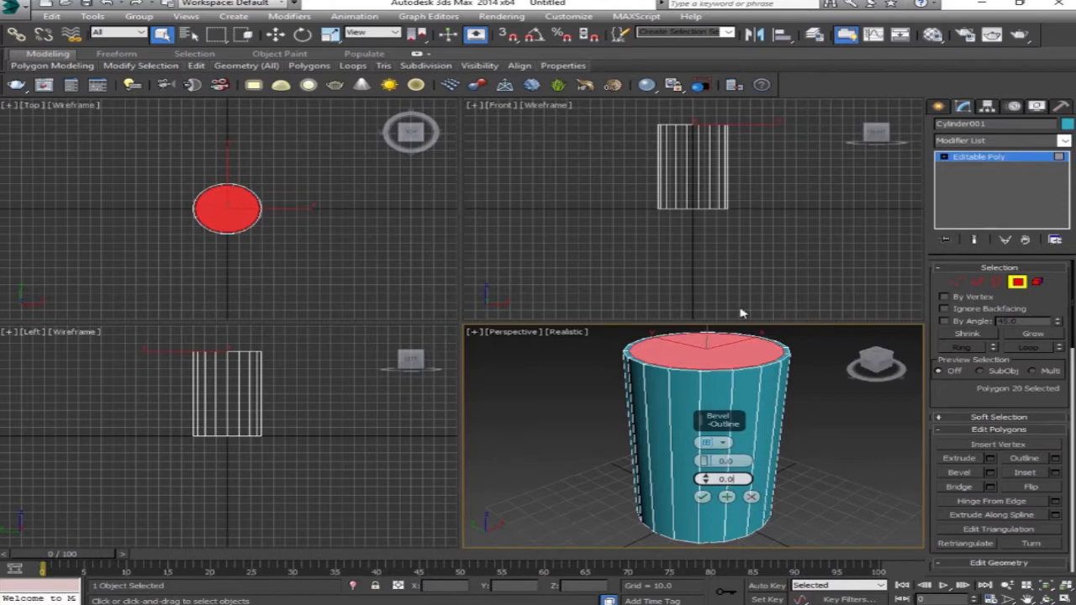
right_click(689, 185)
left_click_drag(707, 235, 715, 318)
scroll(641, 179, "up", 5)
middle_click_drag(828, 194, 797, 212)
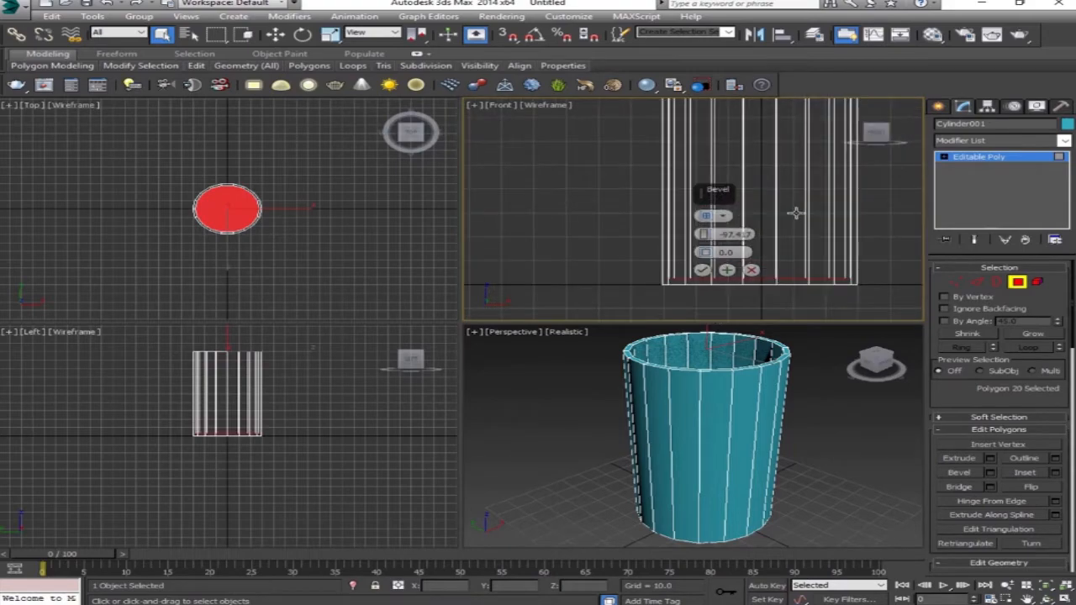
Raise the bevelled inner floor slightly to leave a thicker base, and apply the bevel.
key("alt+w")
middle_click_drag(680, 291, 591, 408)
scroll(641, 380, "down", 4)
scroll(642, 380, "down", 2)
middle_click_drag(639, 370, 521, 333)
scroll(521, 334, "up", 4)
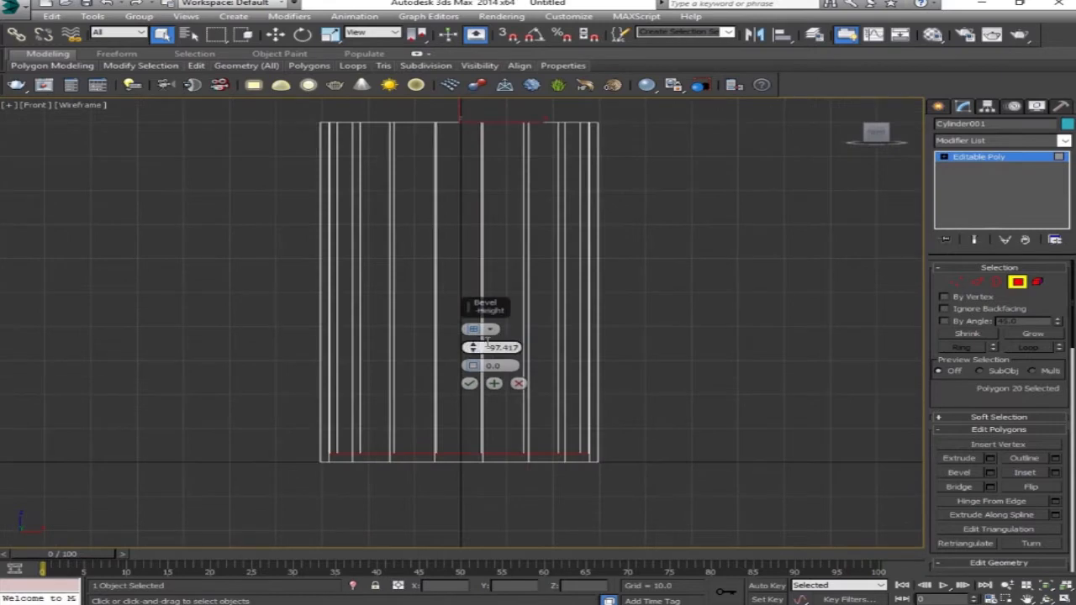
middle_click_drag(695, 328, 694, 347)
left_click_drag(471, 347, 481, 339)
left_click(471, 385)
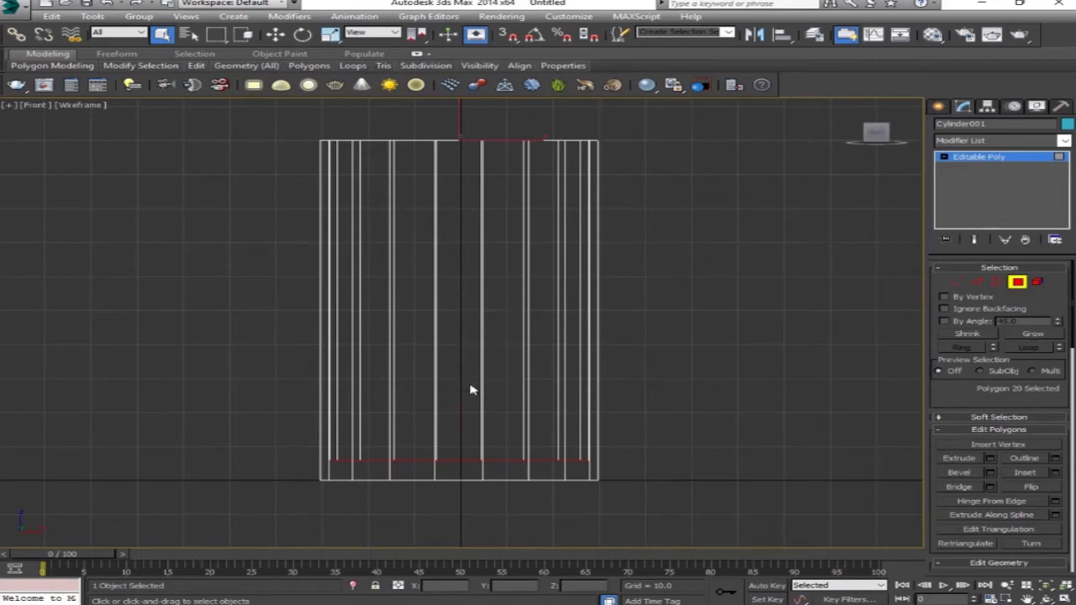
Inset the cup's inner floor polygon twice, by about 4.6 and about 14.8.
key("alt+w")
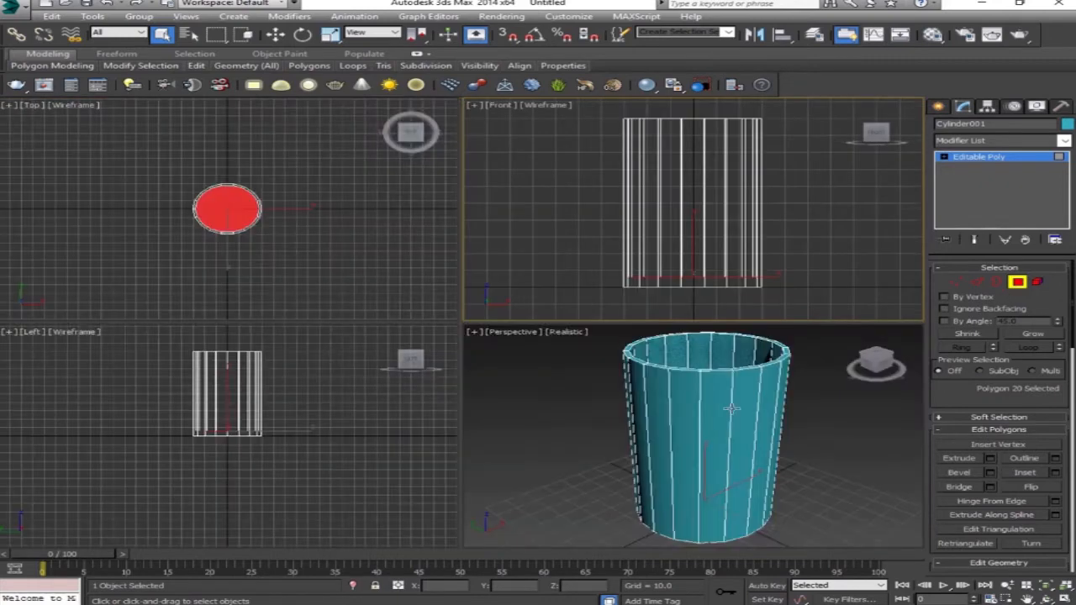
middle_click_drag(853, 438, 849, 436)
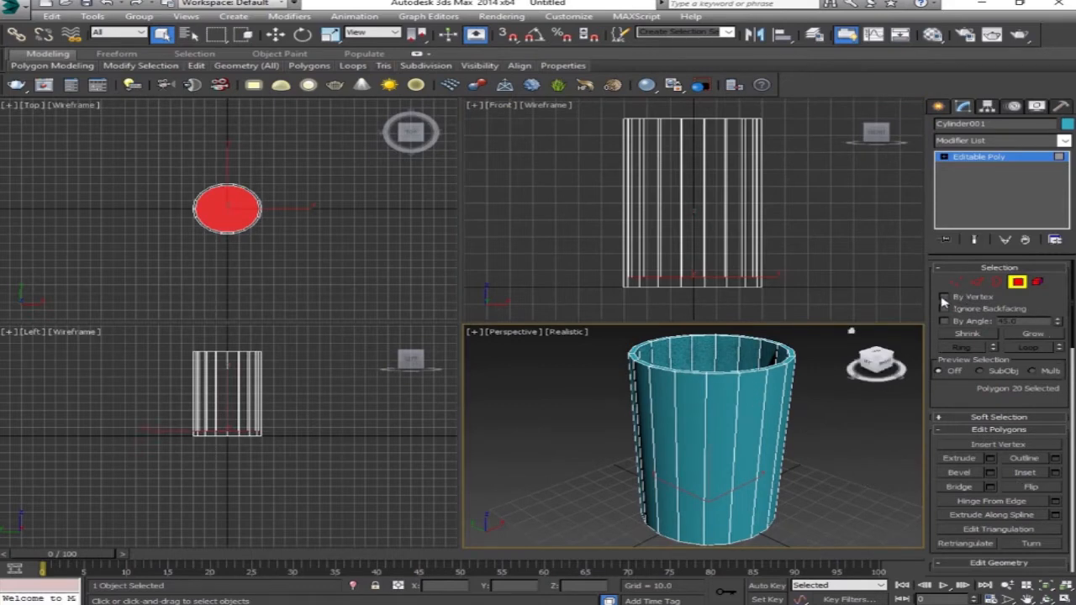
left_click_drag(876, 360, 882, 375)
key("alt+w")
scroll(589, 454, "up", 3)
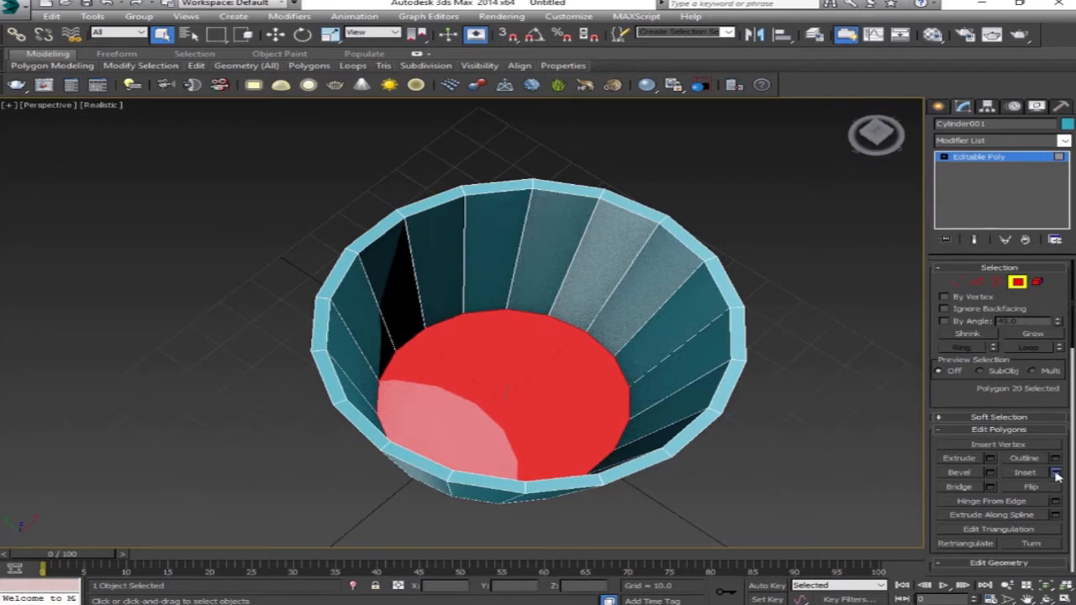
left_click(1055, 472)
left_click_drag(472, 347, 472, 327)
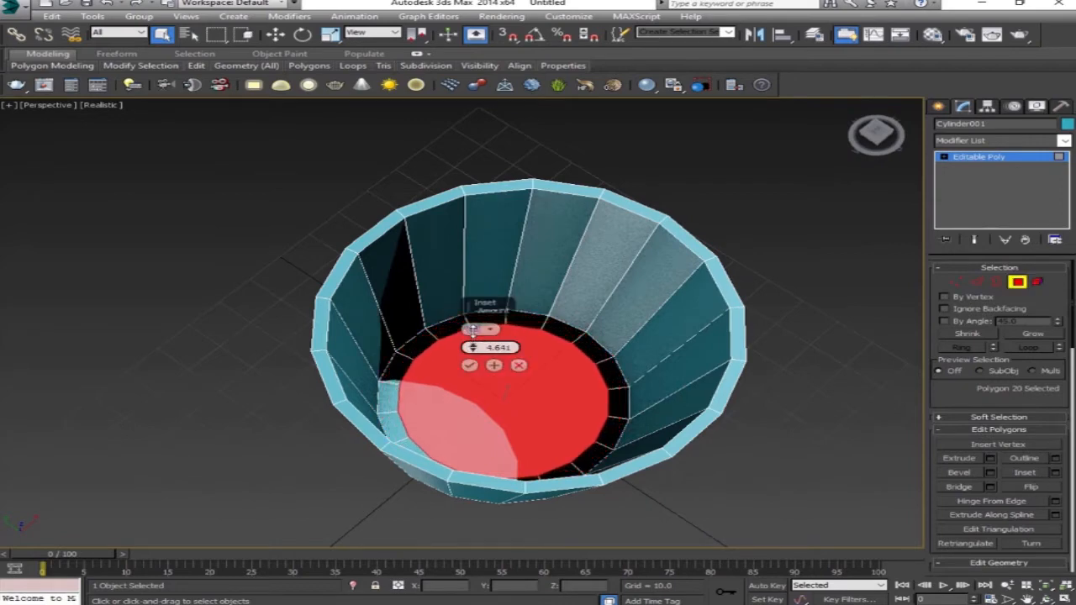
left_click(494, 365)
left_click_drag(473, 348, 472, 306)
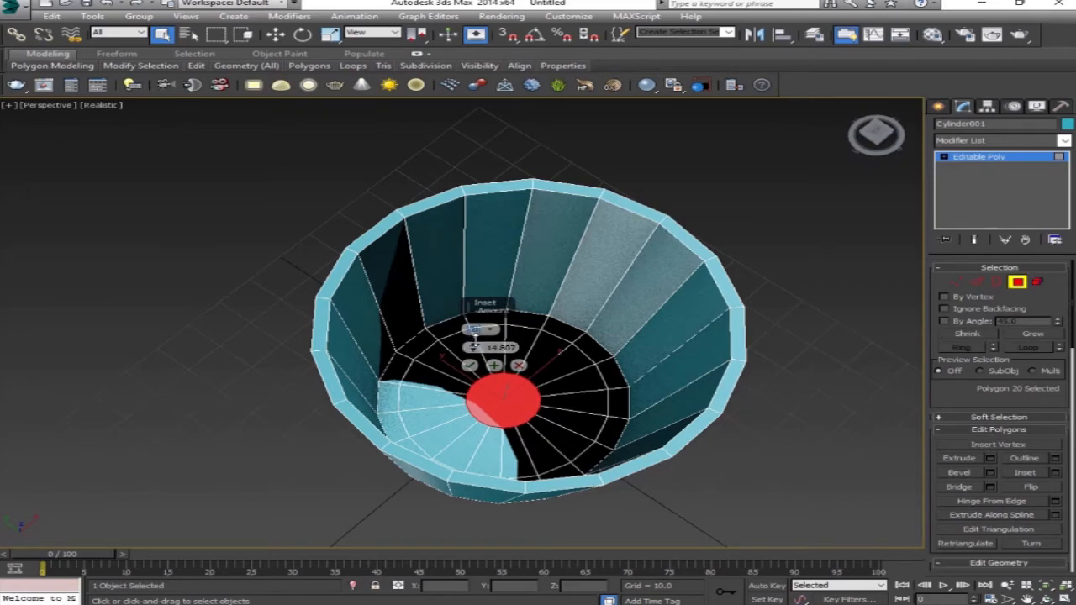
left_click(470, 366)
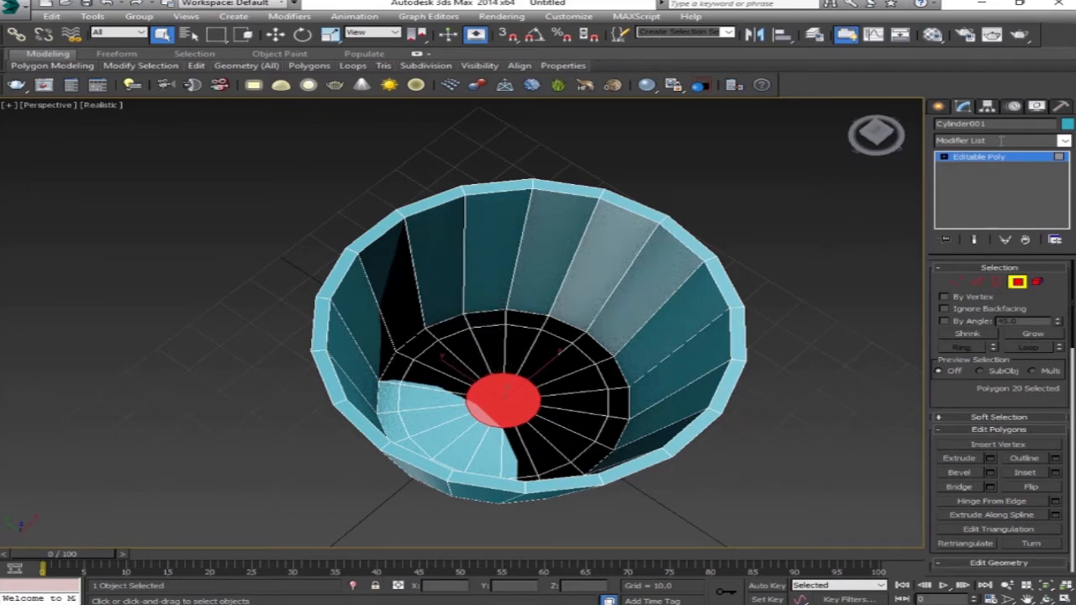
Connect the ring of short edges across the rim with 2 segments and a pinch of about 80.
left_click(972, 282)
left_click(709, 257)
left_click(963, 348)
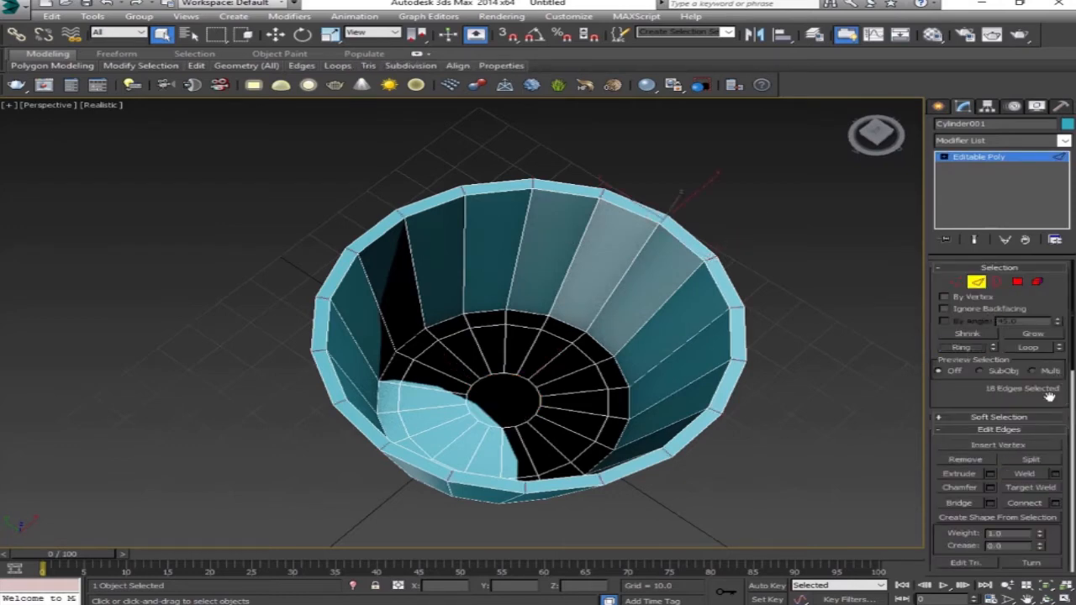
left_click(1055, 502)
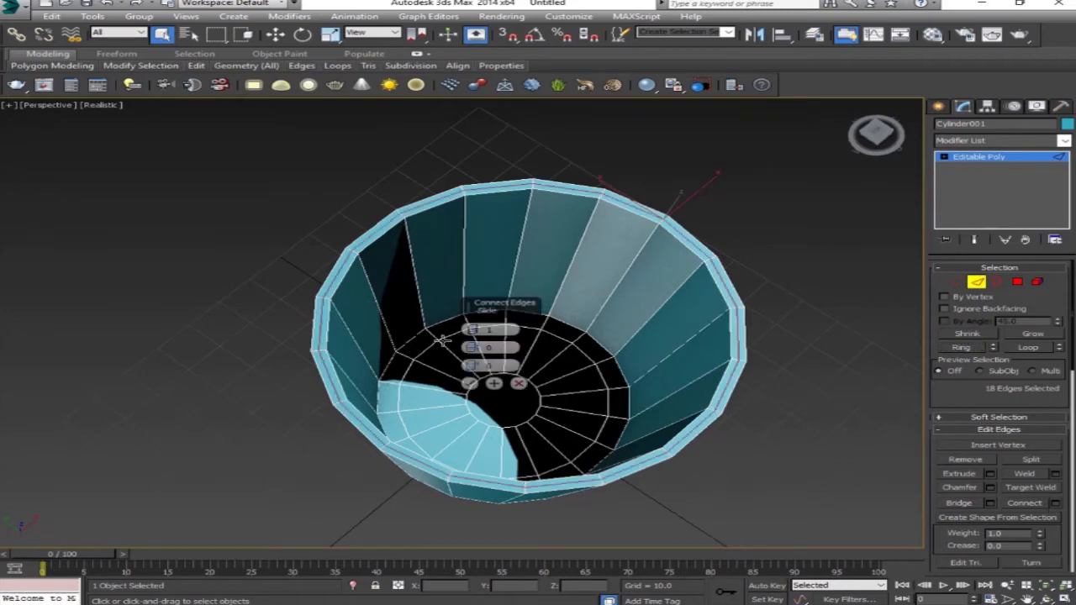
left_click(472, 329)
left_click_drag(473, 347, 497, 123)
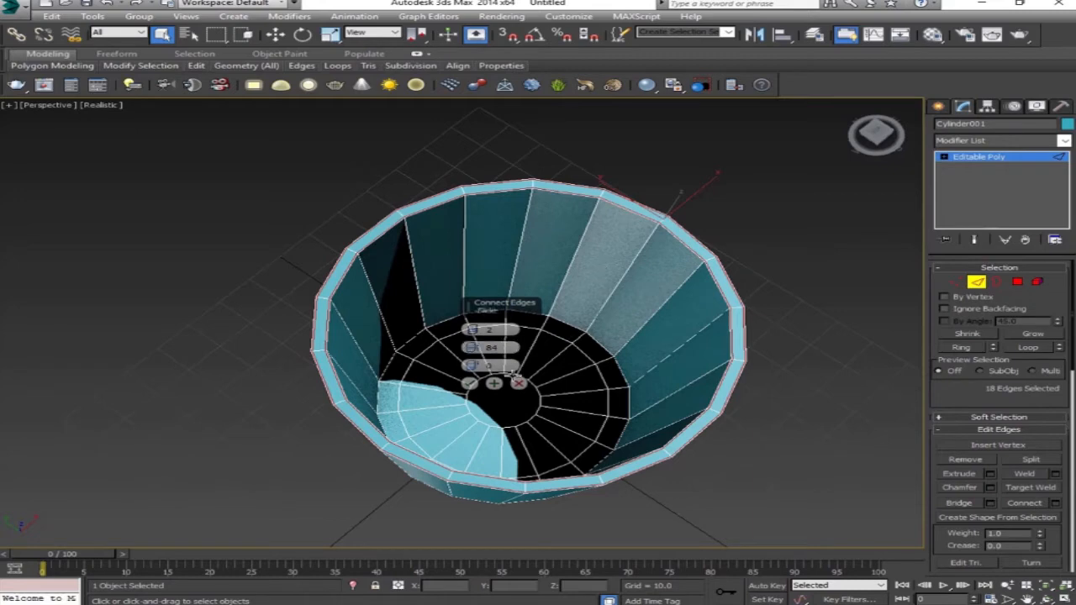
left_click_drag(471, 350, 472, 341)
left_click(469, 383)
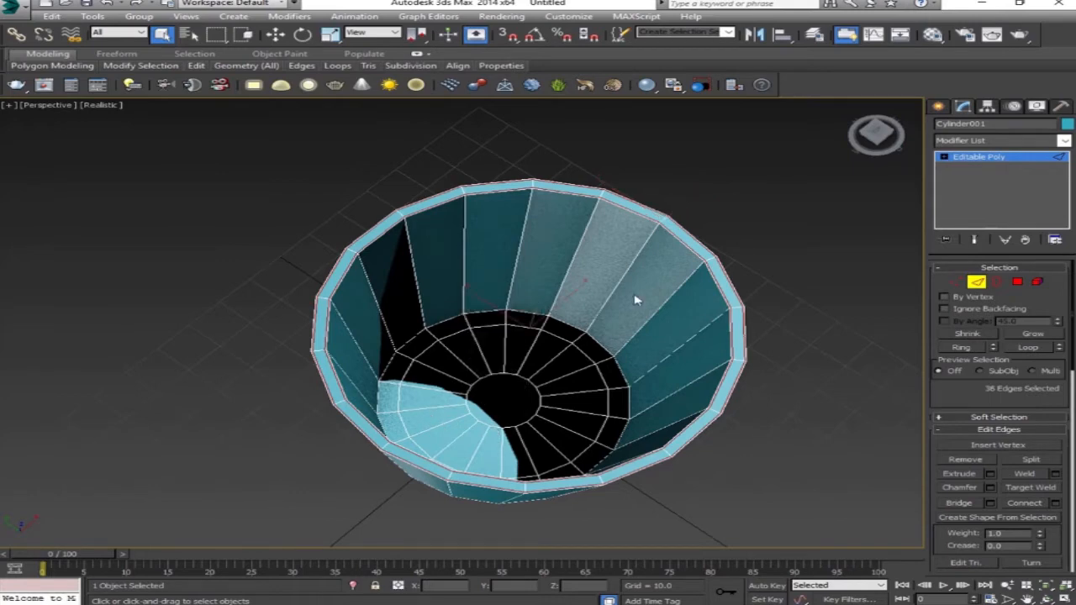
Connect the ring of vertical edges on the inner wall with 2 segments and a pinch of 97.
left_click(632, 256)
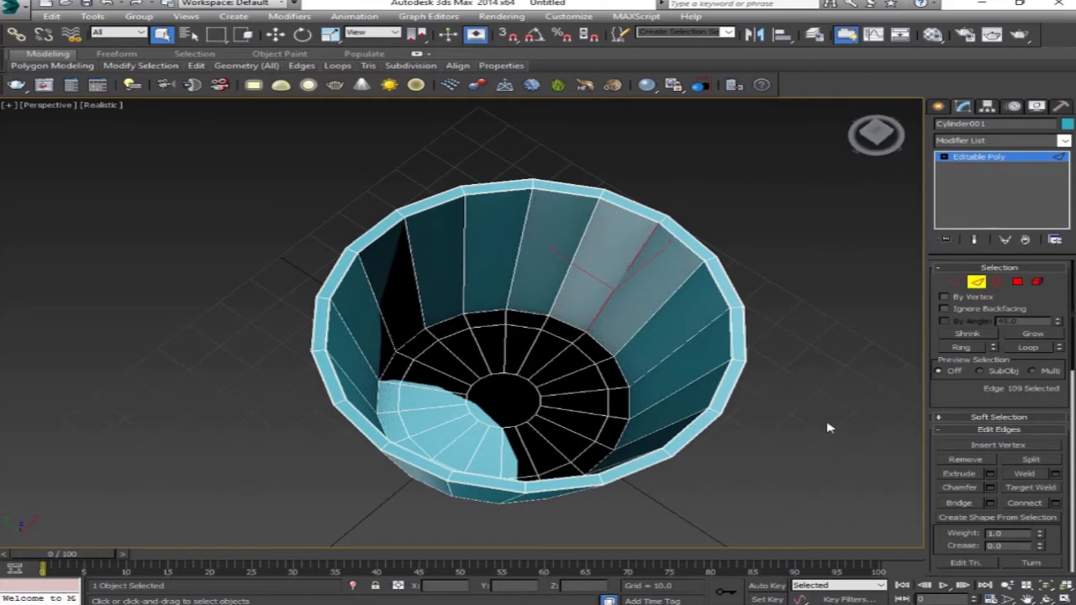
left_click(961, 347)
left_click(1055, 503)
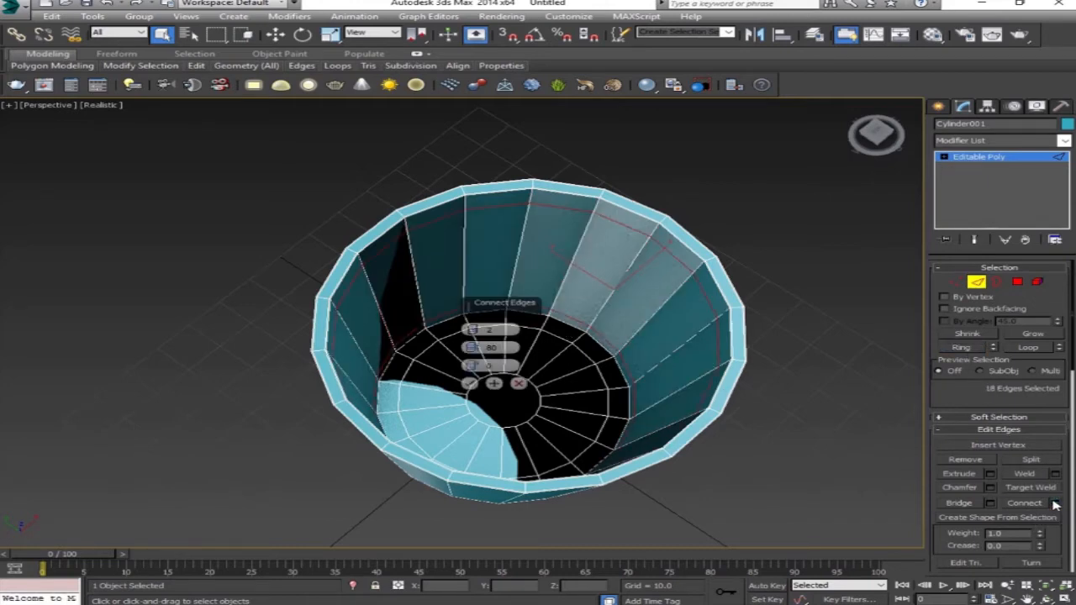
key("alt+w")
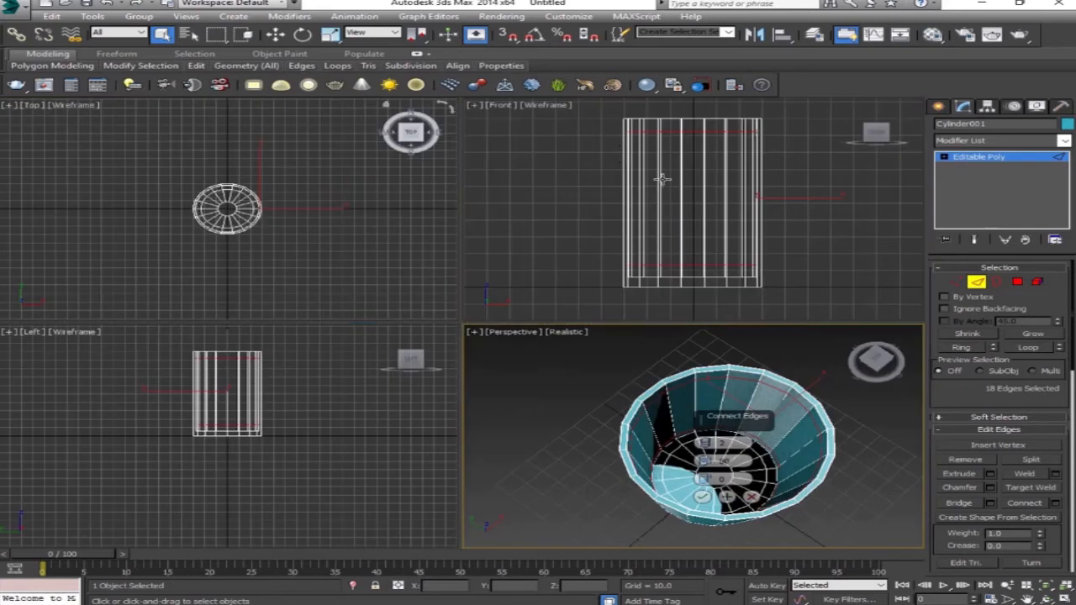
middle_click(733, 207)
key("alt+w")
scroll(580, 264, "up", 3)
middle_click_drag(578, 264, 683, 313)
scroll(672, 320, "down", 3)
left_click_drag(473, 347, 486, 302)
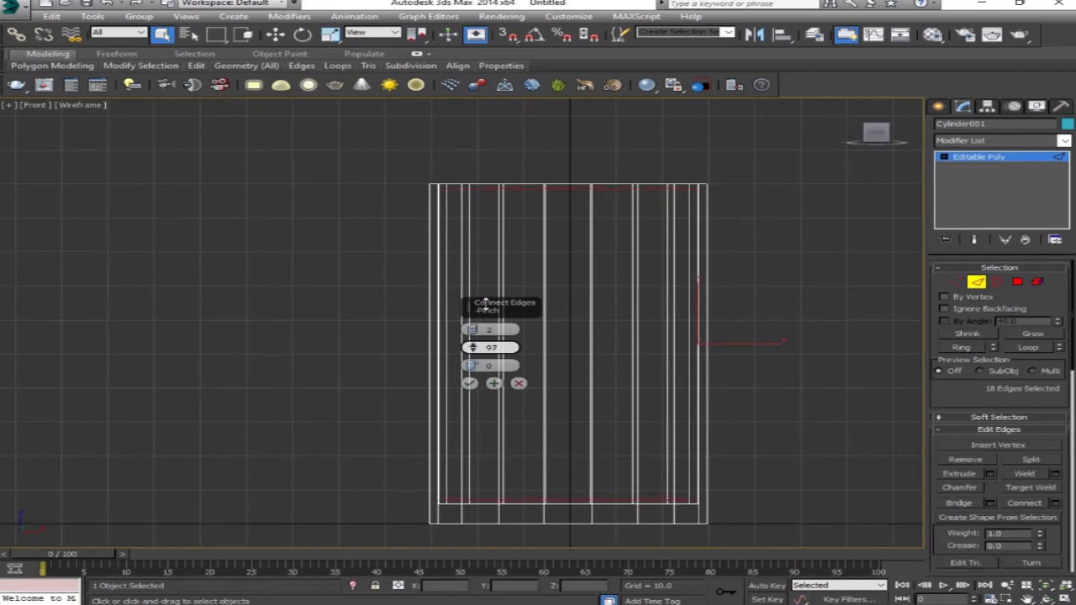
left_click(469, 383)
Select all vertices along the cup's upper rim and scale them outward uniformly so the walls taper toward the base.
key("alt+w")
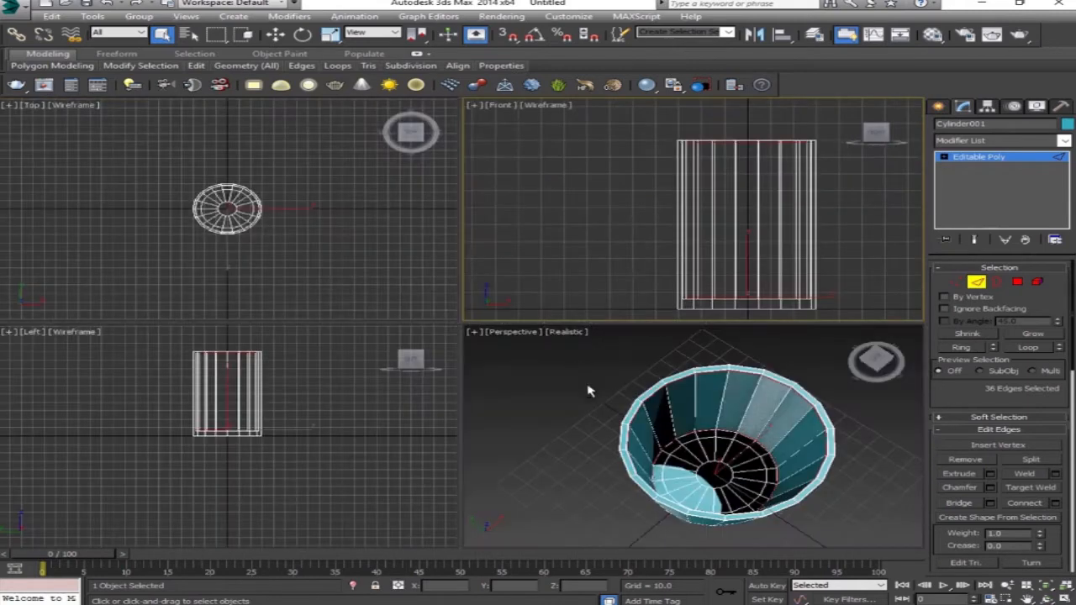
key("alt+w")
middle_click_drag(758, 484, 768, 483)
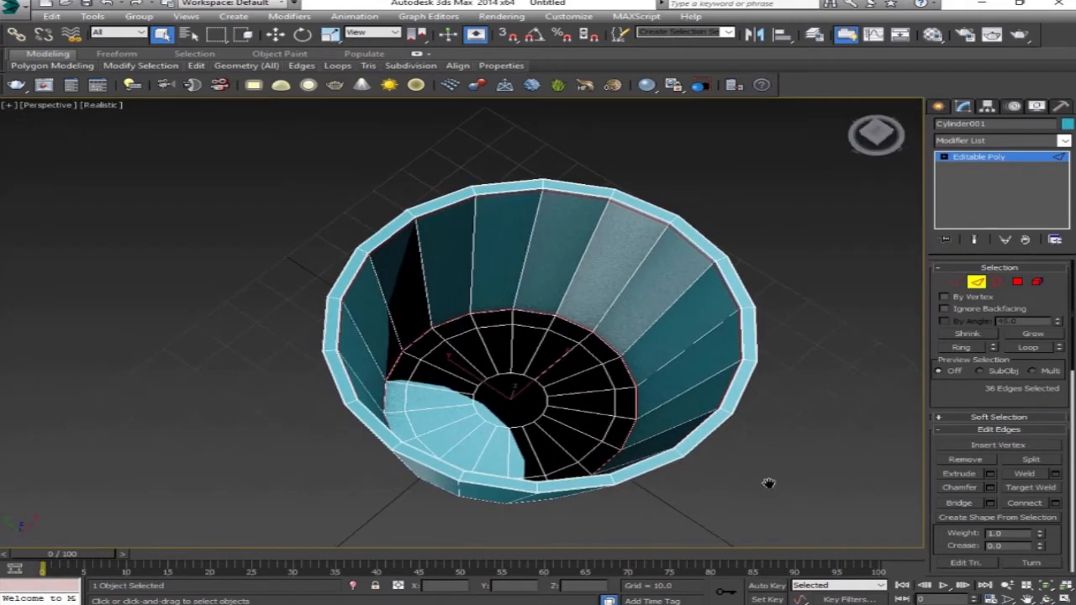
left_click(954, 285)
key("alt+w")
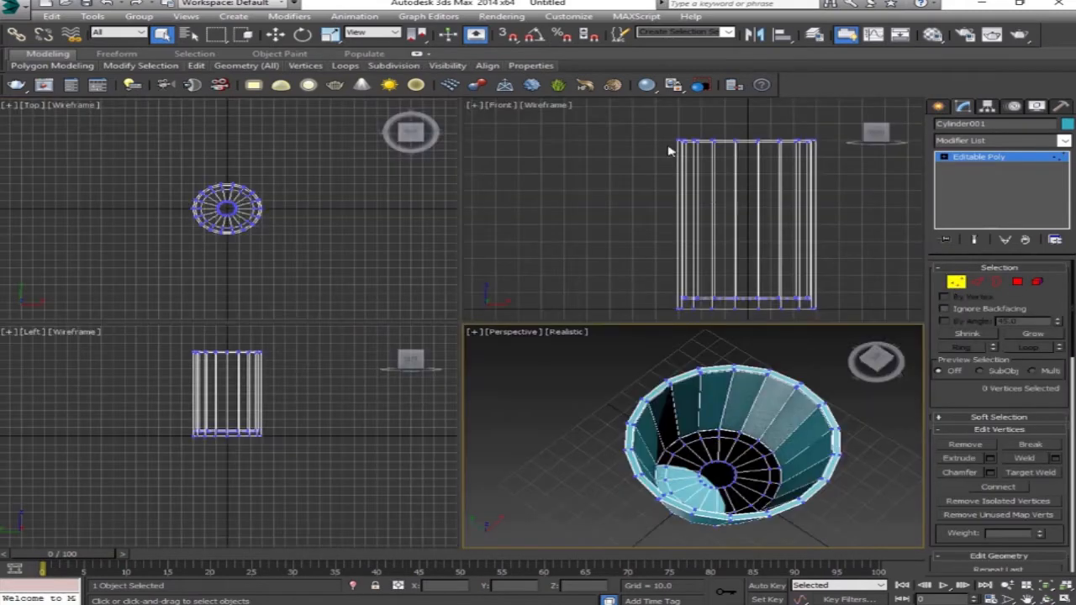
left_click_drag(647, 132, 829, 166)
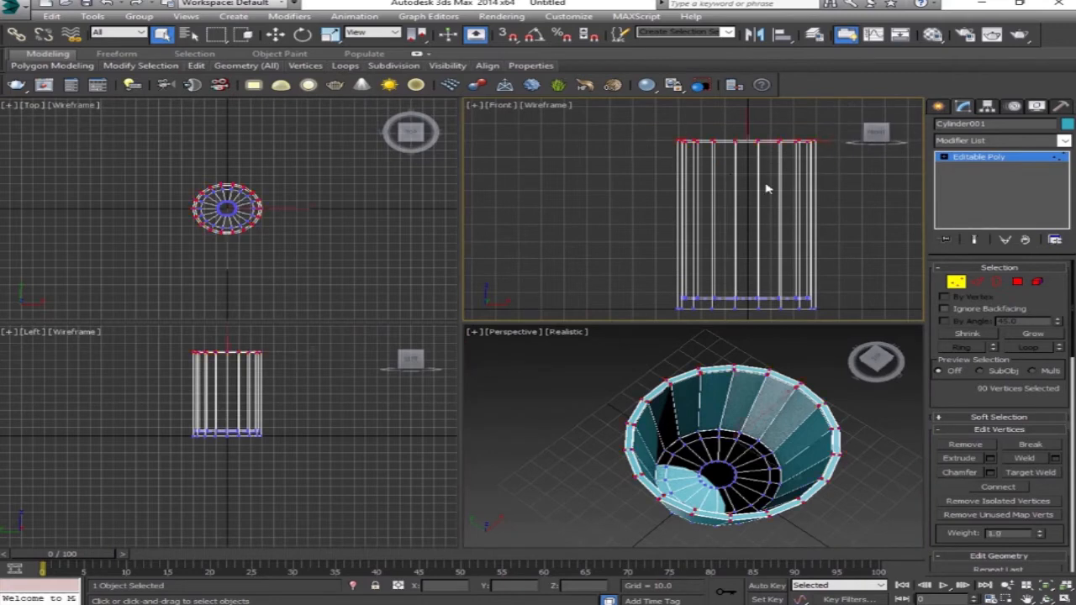
key("alt+w")
middle_click_drag(713, 301, 679, 299)
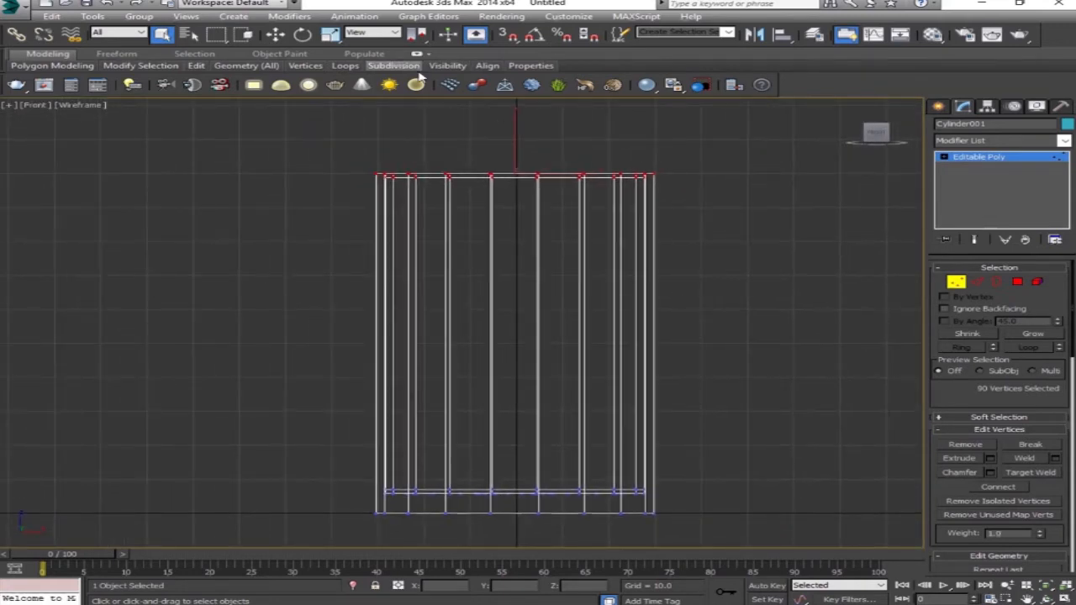
key("r")
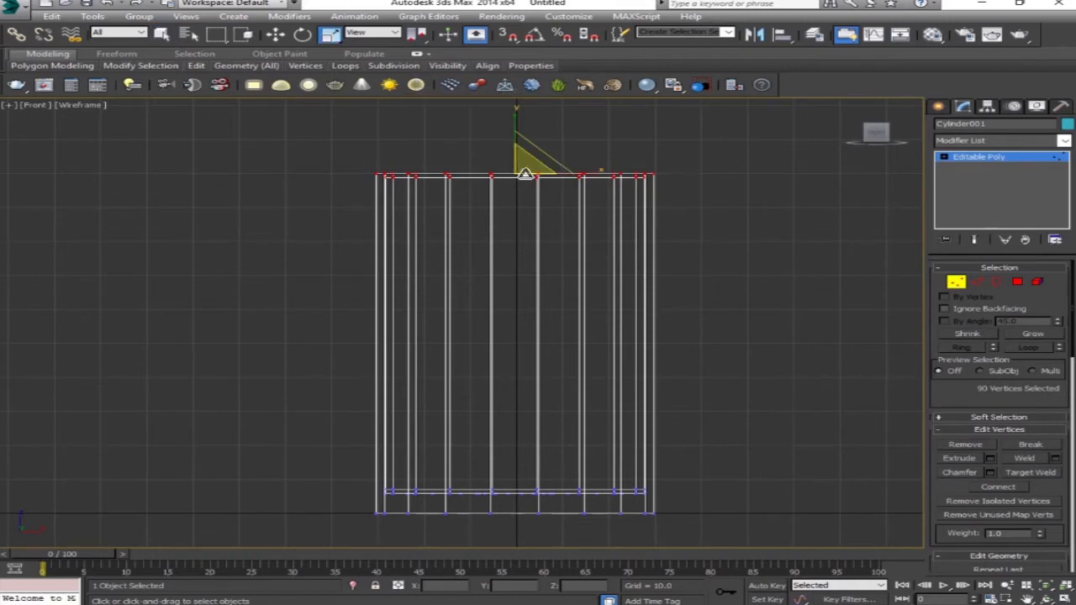
left_click_drag(532, 167, 539, 160)
key("alt+w")
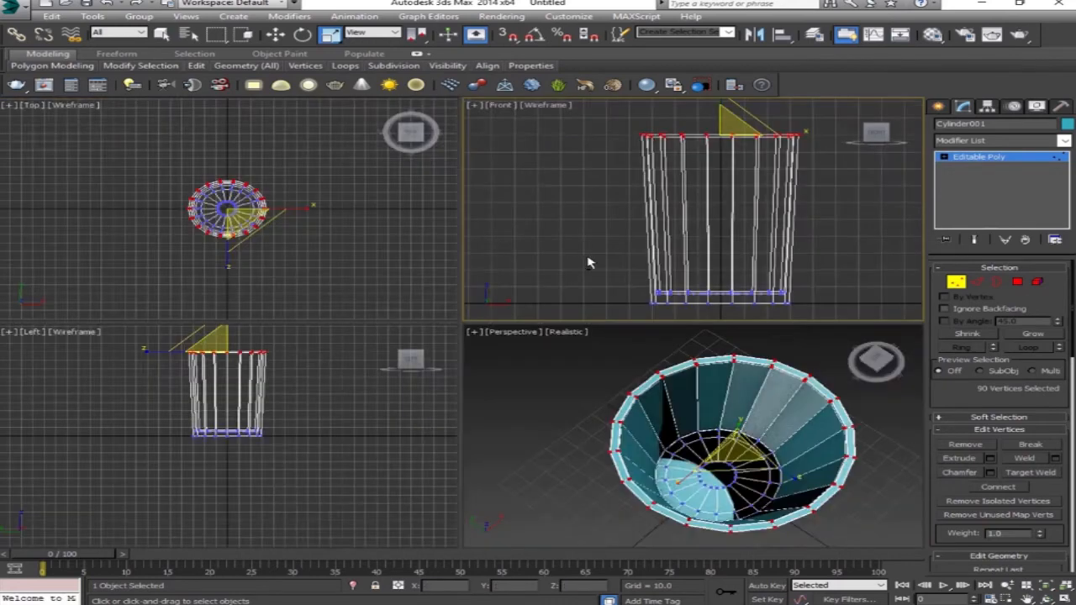
Leave vertex editing and select the single polygon closing the underside of the cup.
left_click(956, 282)
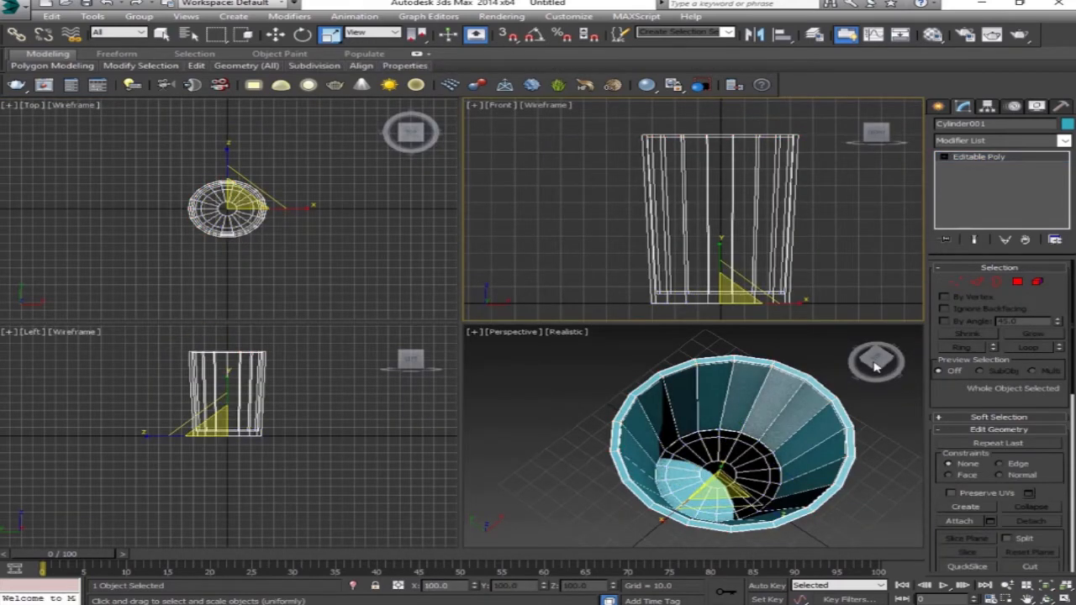
left_click(877, 365)
left_click_drag(879, 362, 880, 535)
left_click(707, 398)
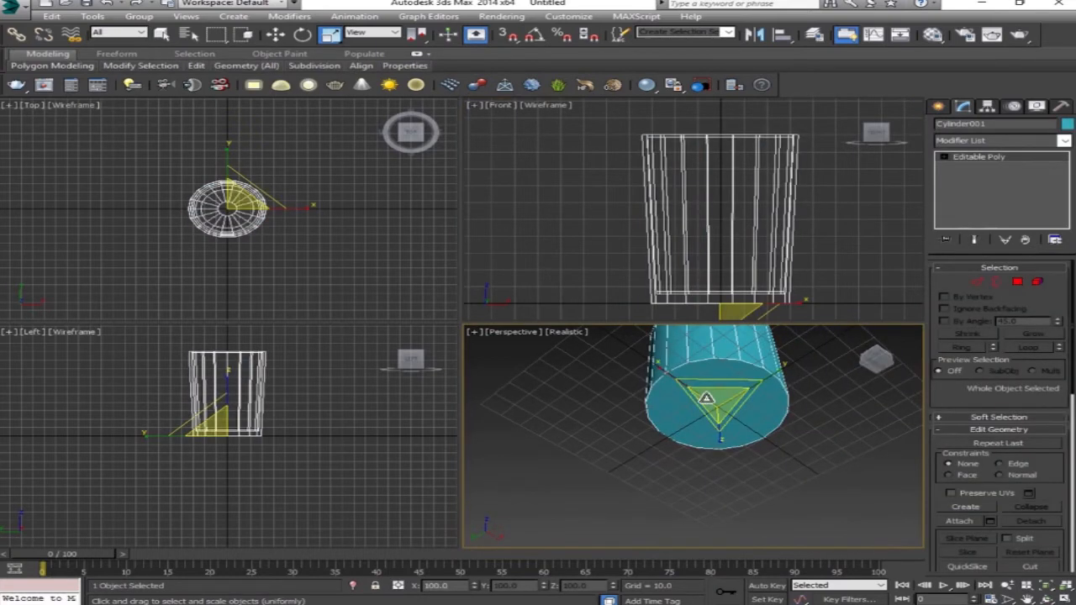
left_click(1017, 281)
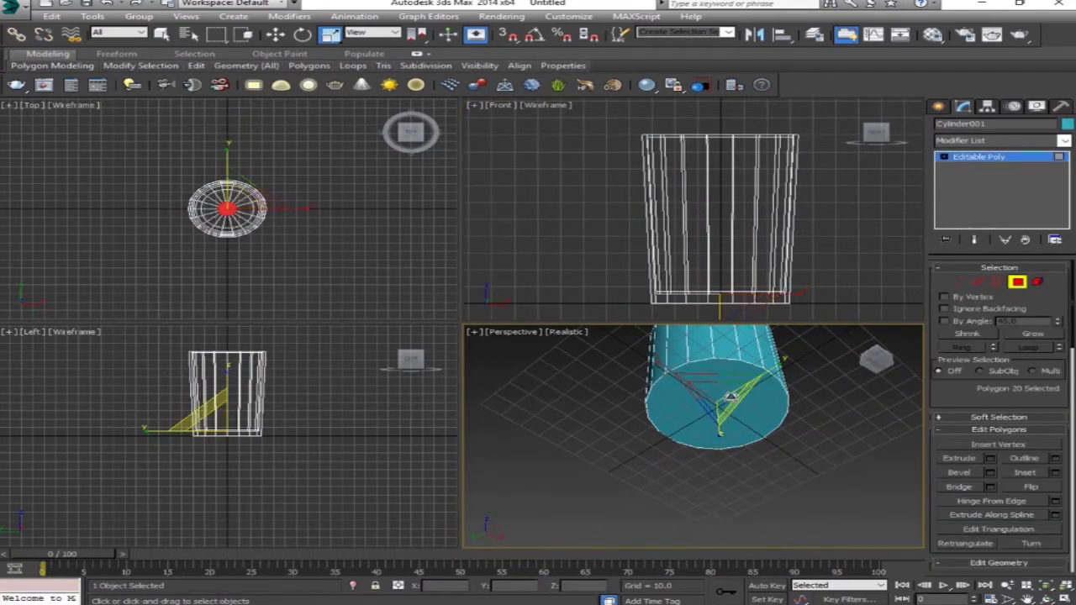
left_click(731, 395)
key("w")
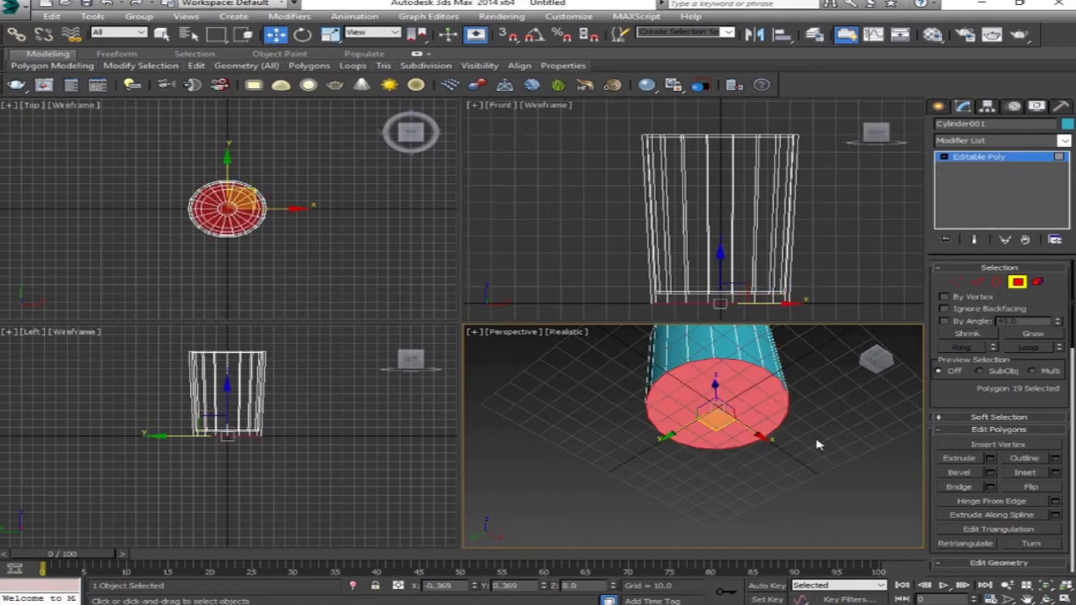
key("alt+w")
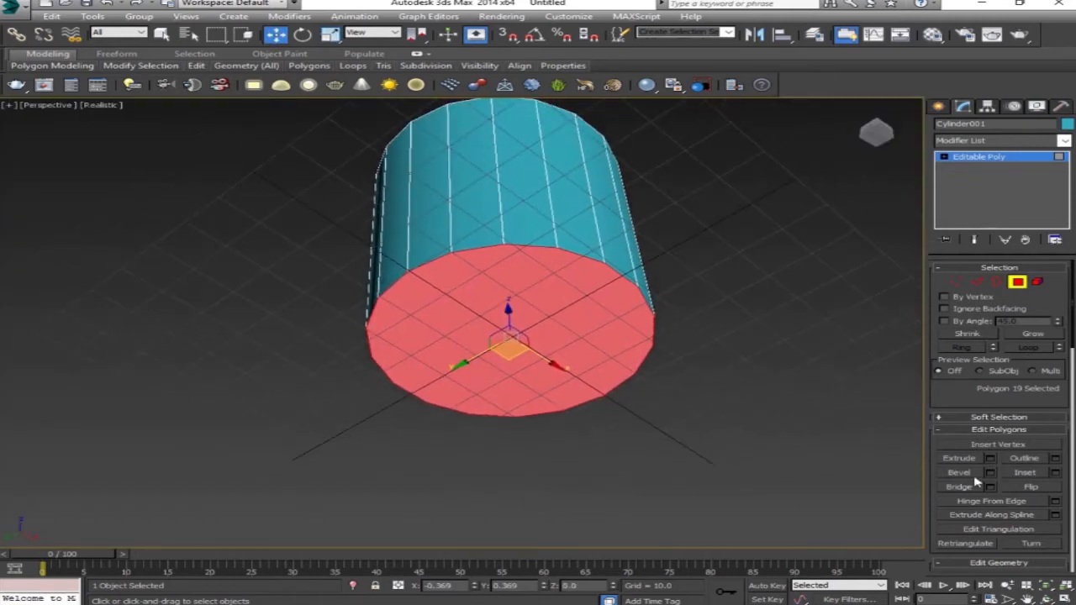
Bevel the cup's bottom polygon with a height of 0 and an outline of -2 to form a flat base ring.
left_click(990, 473)
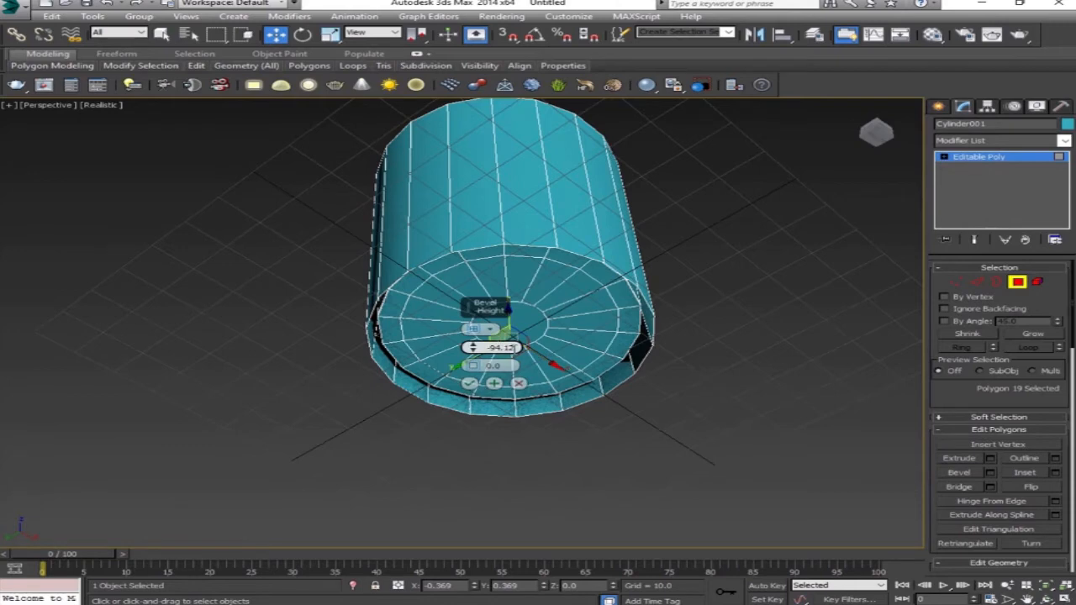
double_click(516, 348)
type("0")
left_click(503, 366)
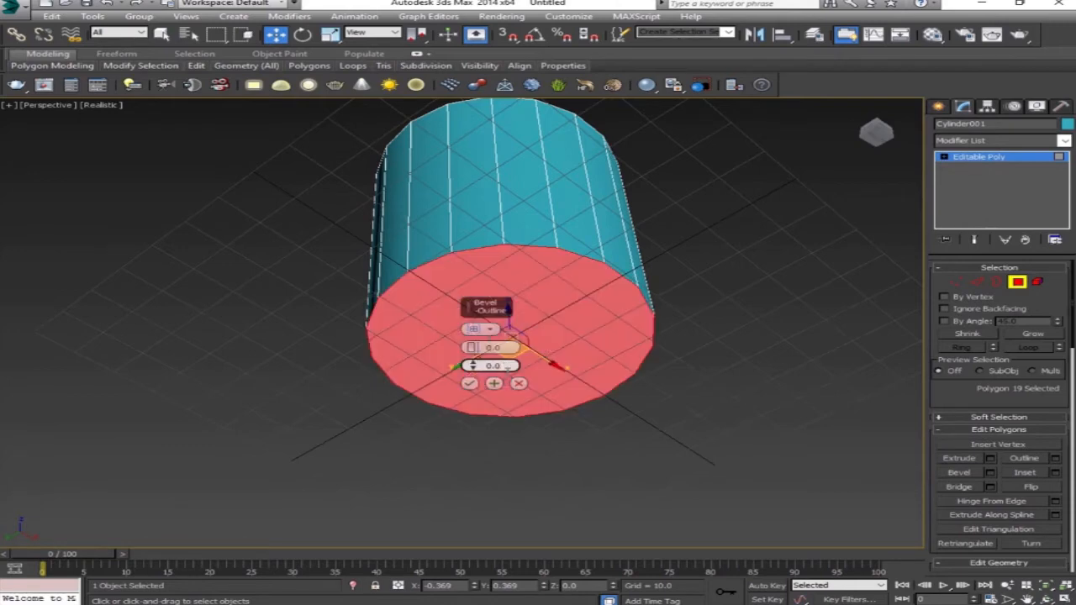
left_click_drag(476, 367, 476, 368)
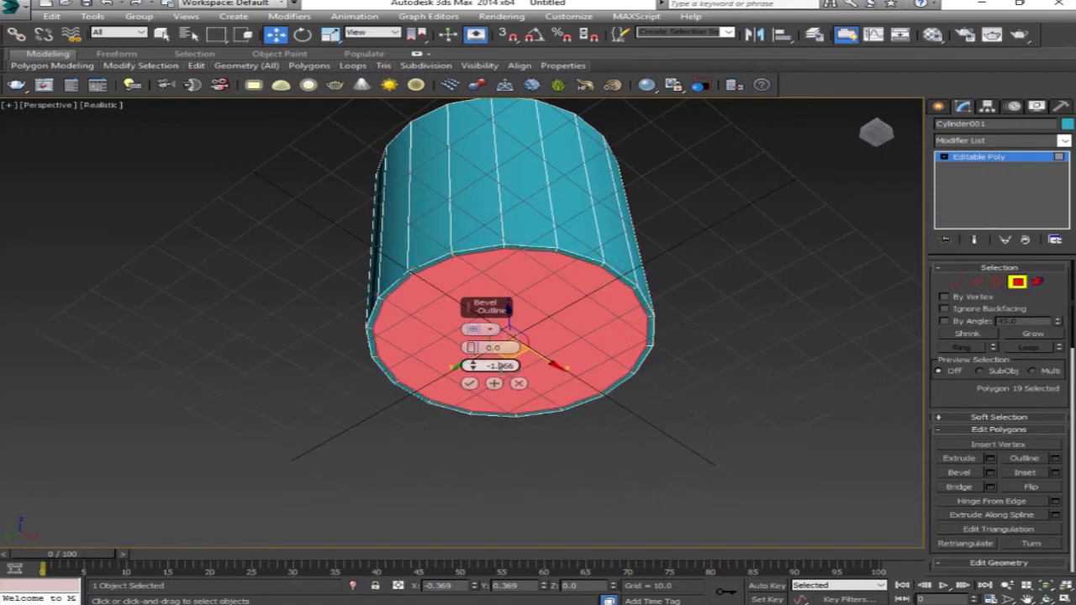
type("-2")
key("Return")
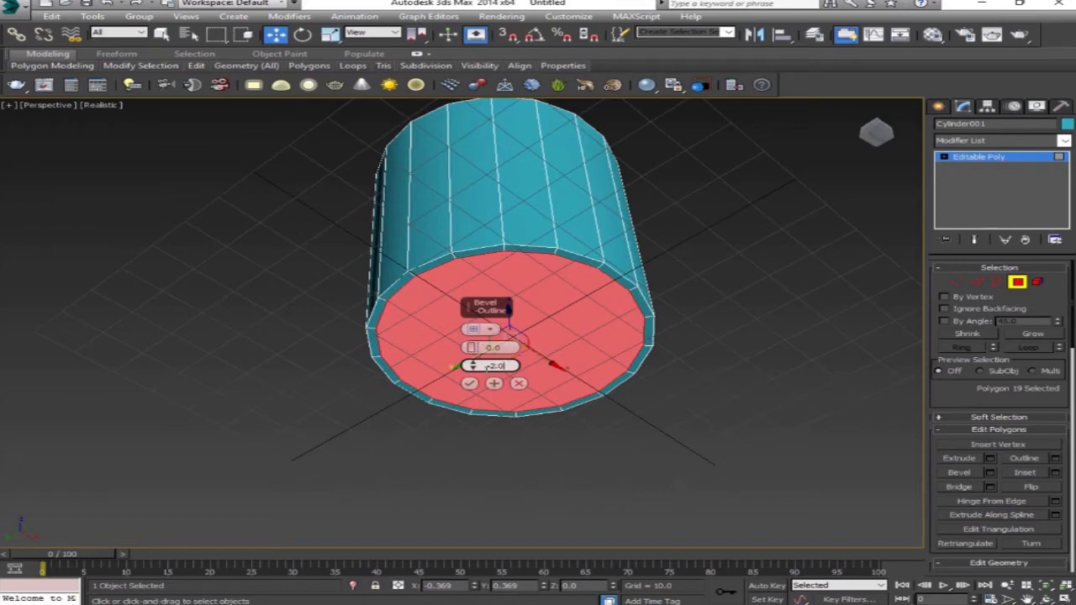
left_click(495, 384)
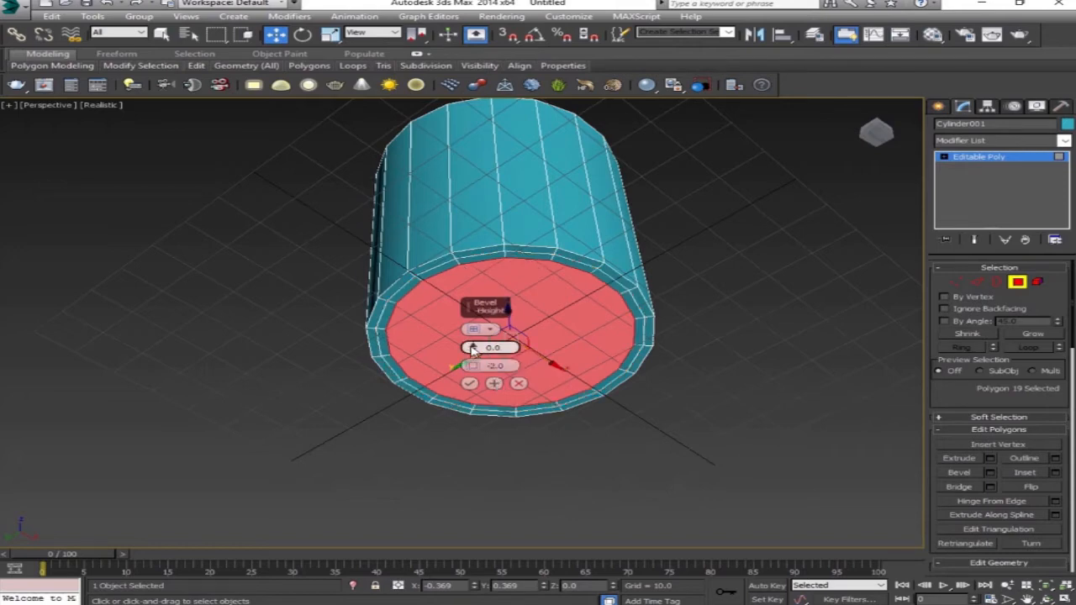
Bevel the bottom polygon again into the cup with a height of about -1.9 and an outline of -2.
key("alt+w")
key("alt+w")
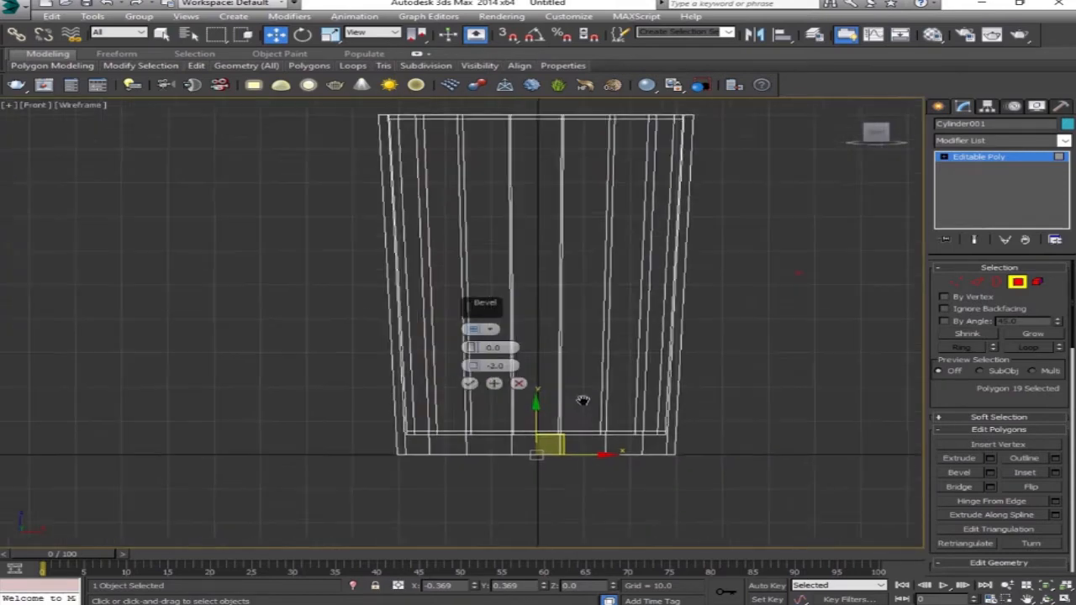
middle_click_drag(575, 428, 570, 340)
scroll(575, 376, "up", 2)
left_click_drag(478, 352, 480, 355)
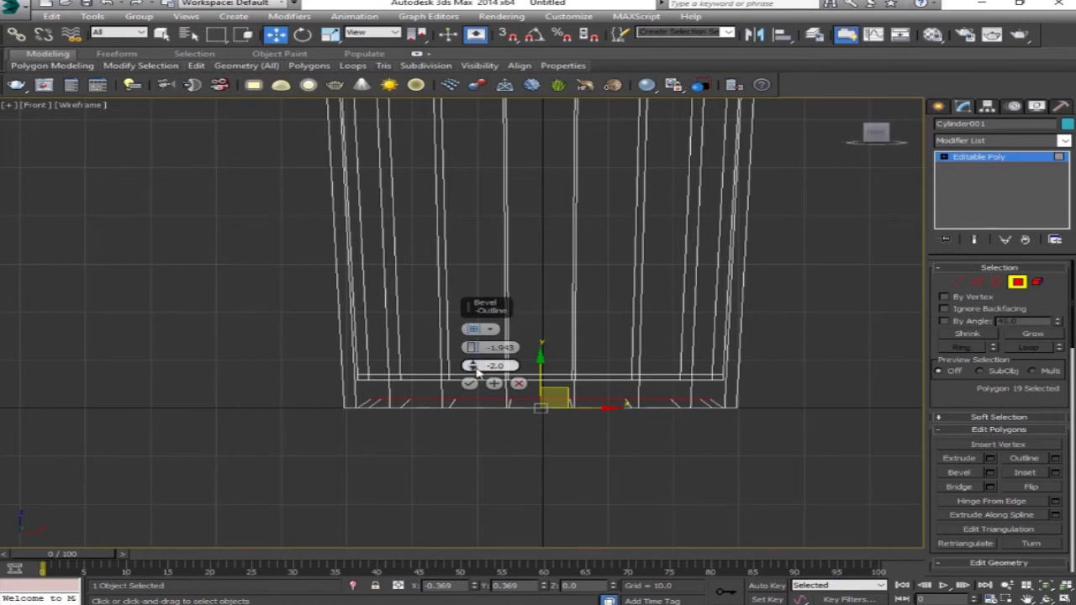
key("alt+w")
left_click(755, 436)
key("alt+w")
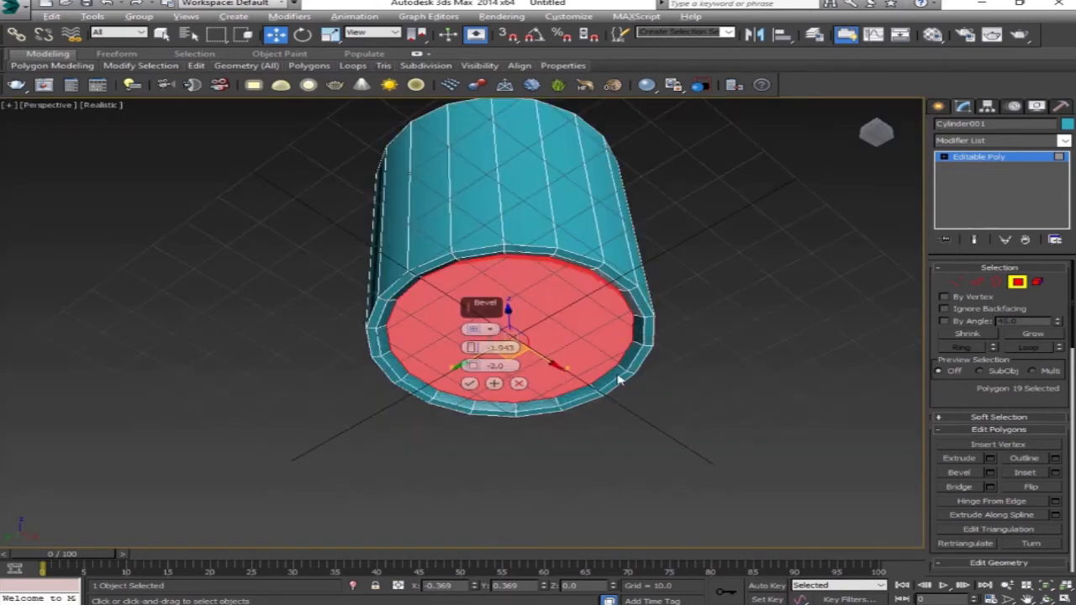
scroll(538, 383, "up", 5)
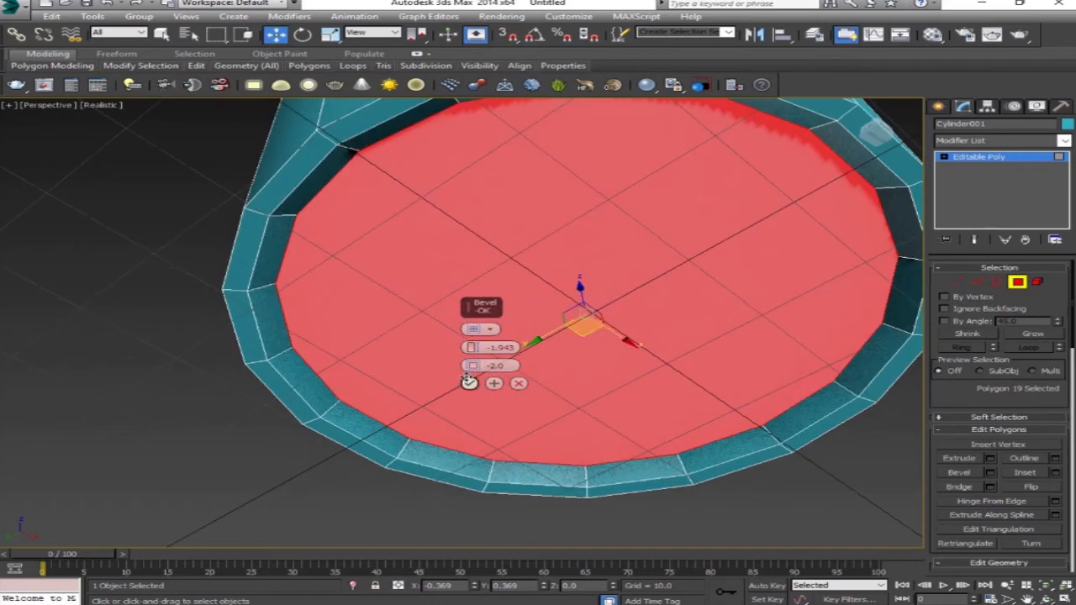
middle_click_drag(540, 384, 539, 392)
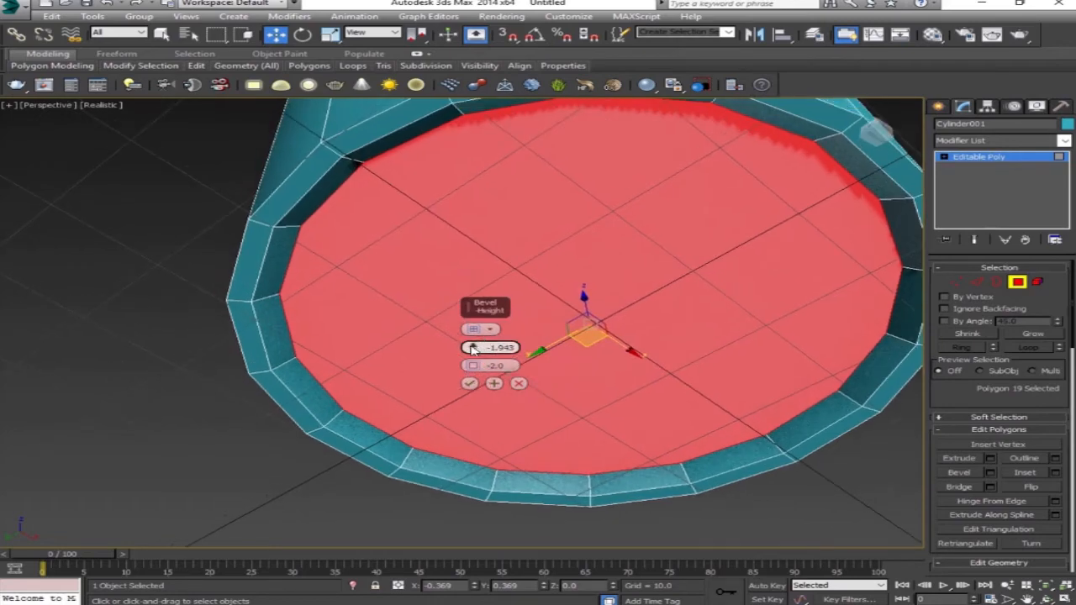
left_click(494, 383)
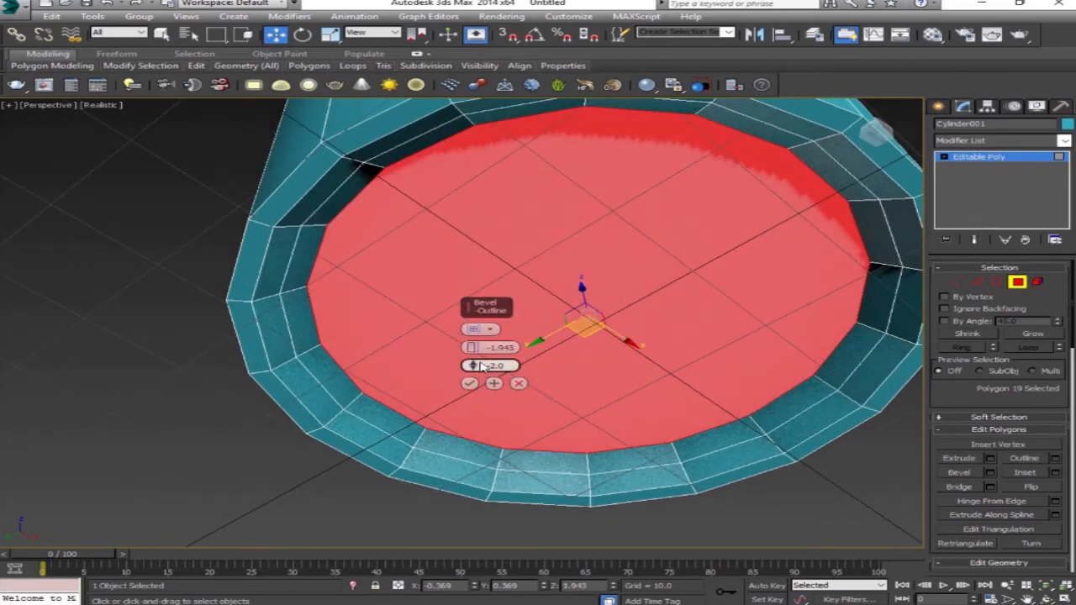
Apply a further inward bevel to the bottom polygon with a height of about -1.3 and an outline of about -3.1.
left_click_drag(474, 350, 473, 347)
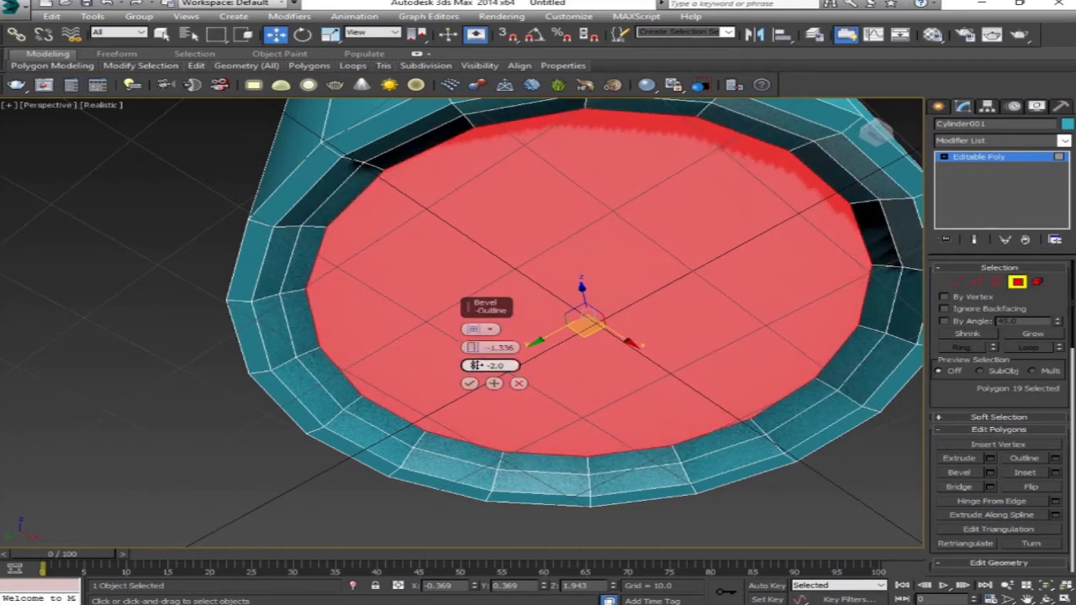
left_click_drag(473, 365, 473, 369)
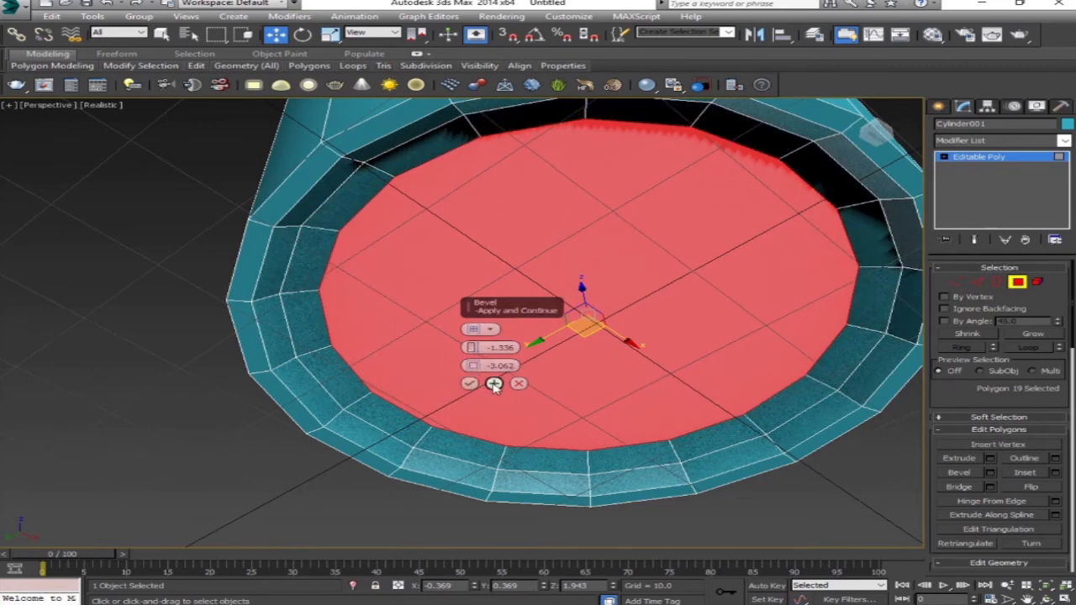
left_click(495, 384)
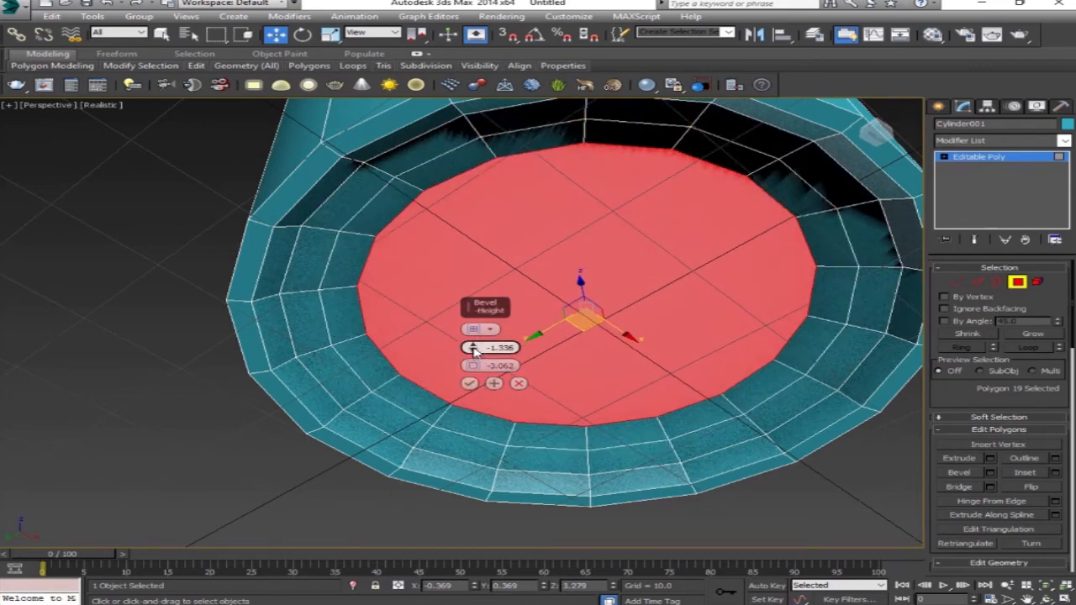
Finish the recessed base with a last bevel of about -0.8 in height and about -10.7 in outline.
key("alt+w")
right_click(710, 276)
key("alt+w")
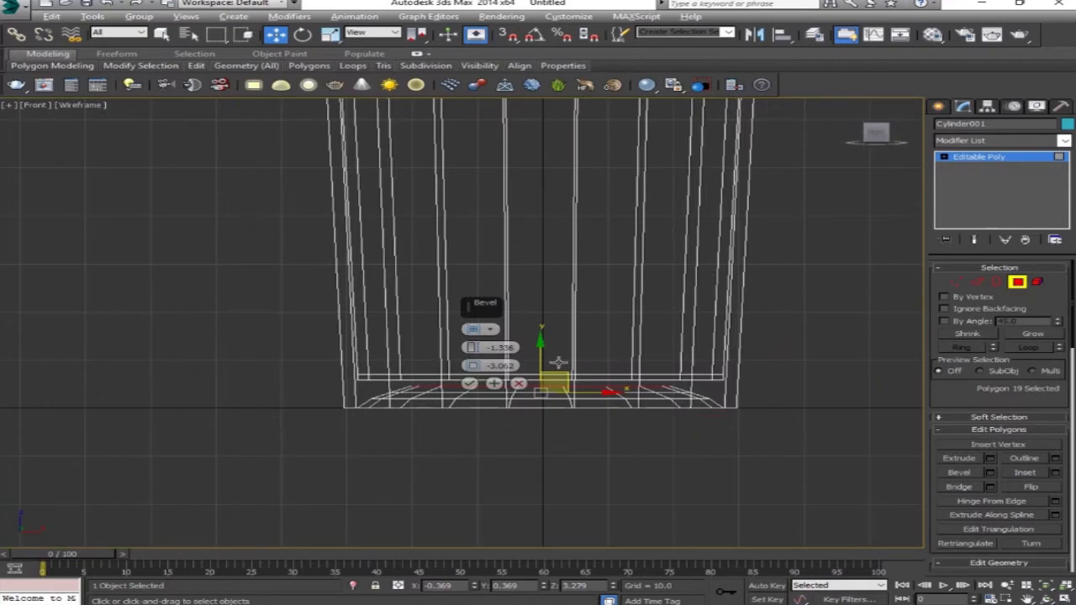
left_click_drag(474, 349, 487, 409)
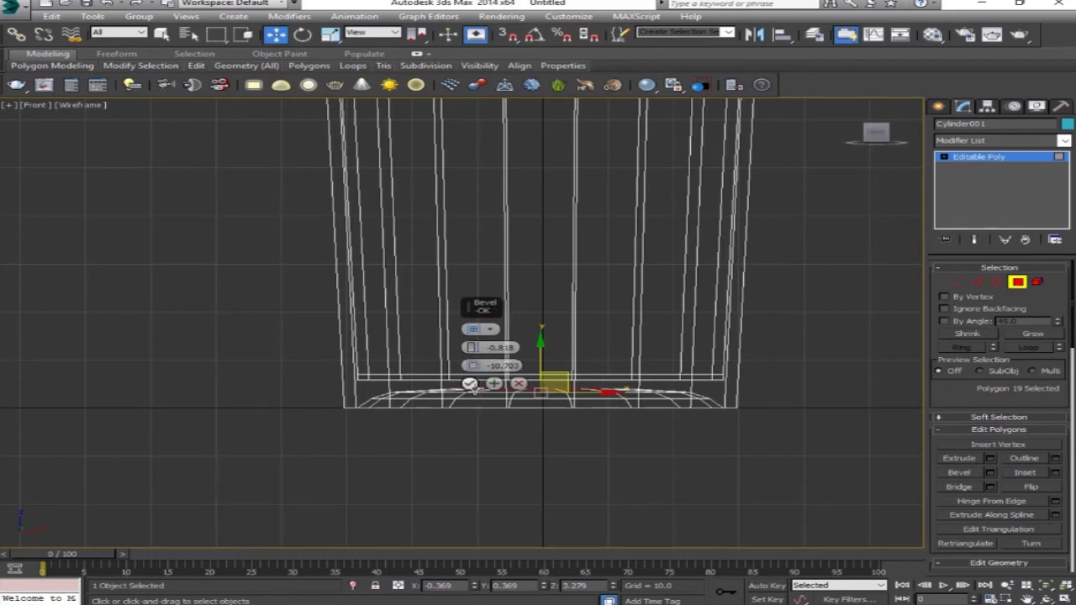
left_click(469, 383)
key("alt+w")
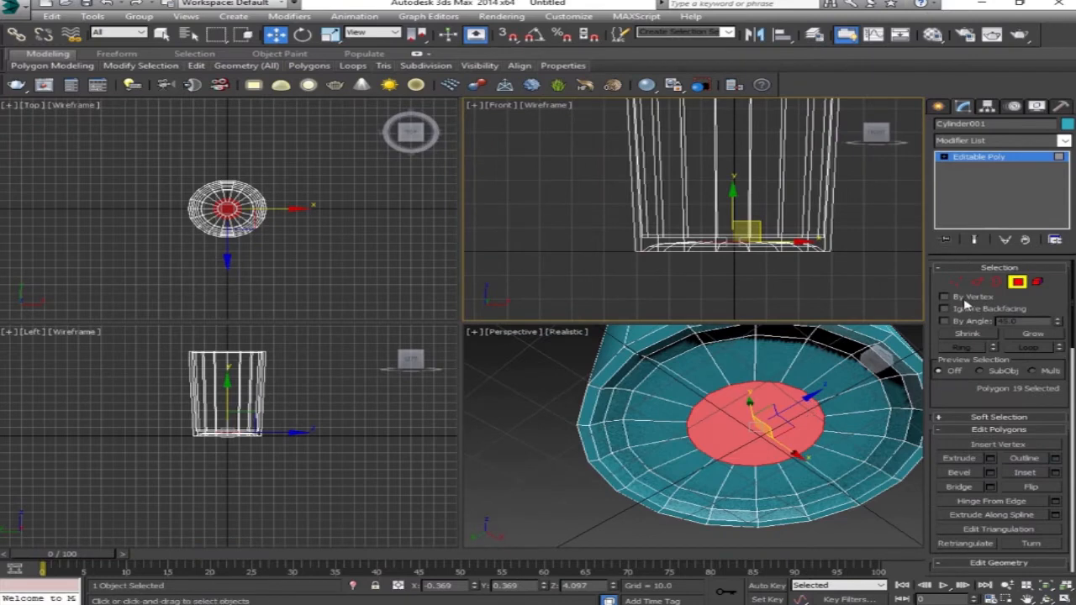
Connect the ring of short edges across the flat base ring with 2 segments and a pinch of 76.
middle_click_drag(876, 433, 828, 449, "alt")
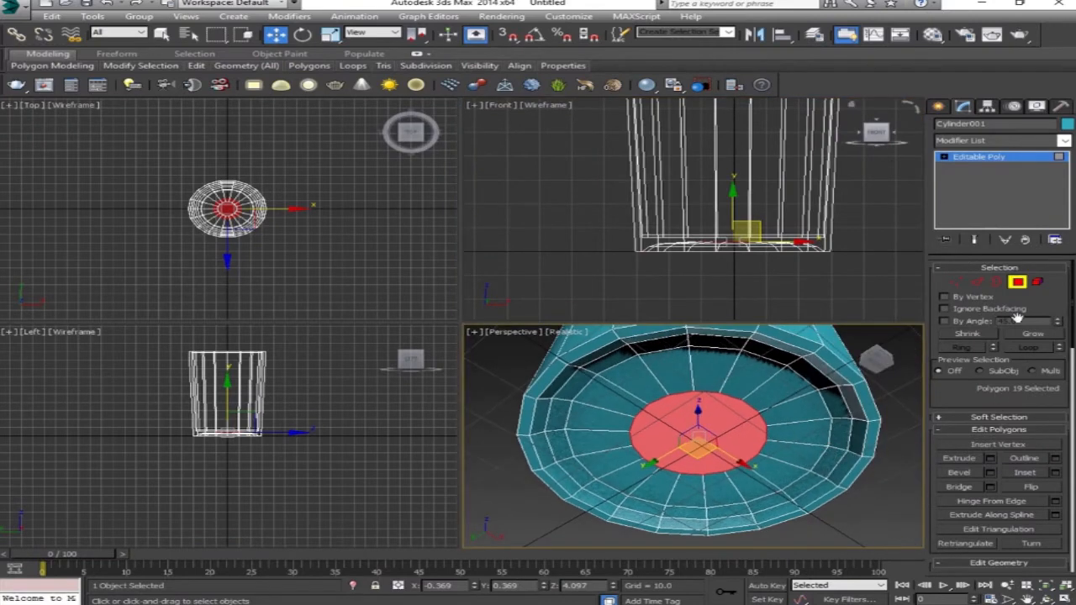
left_click(977, 282)
key("alt+w")
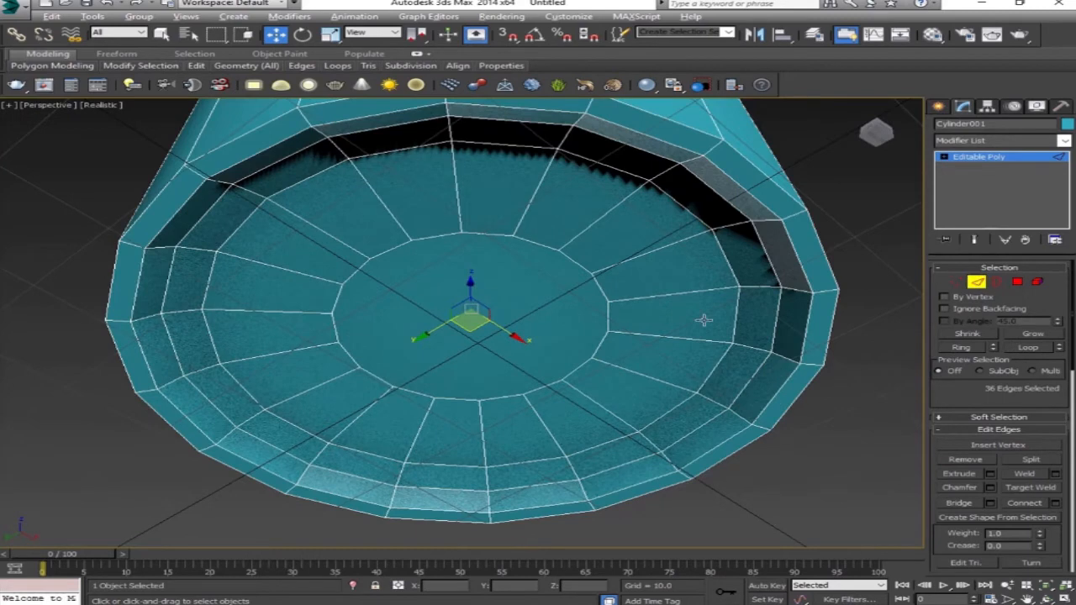
scroll(704, 320, "up", 5)
left_click(838, 334)
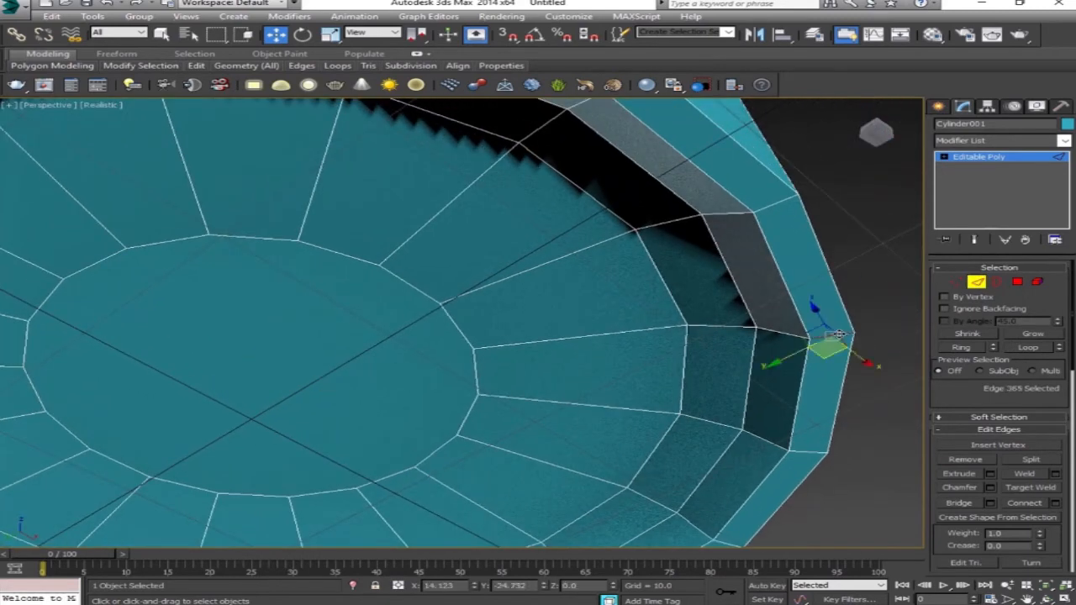
left_click(973, 351)
left_click(1055, 503)
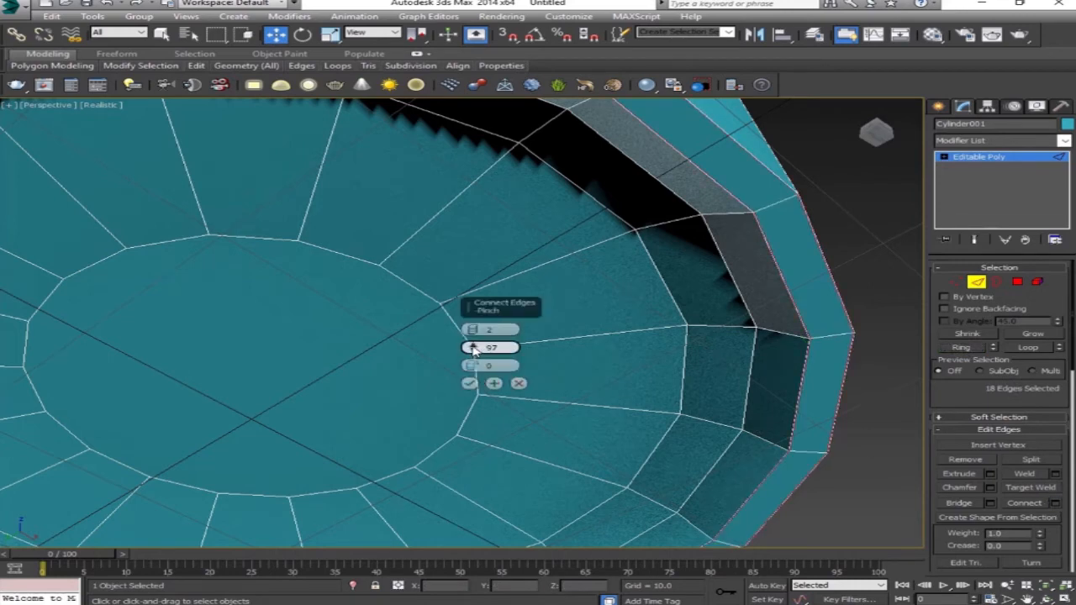
left_click_drag(469, 349, 501, 394)
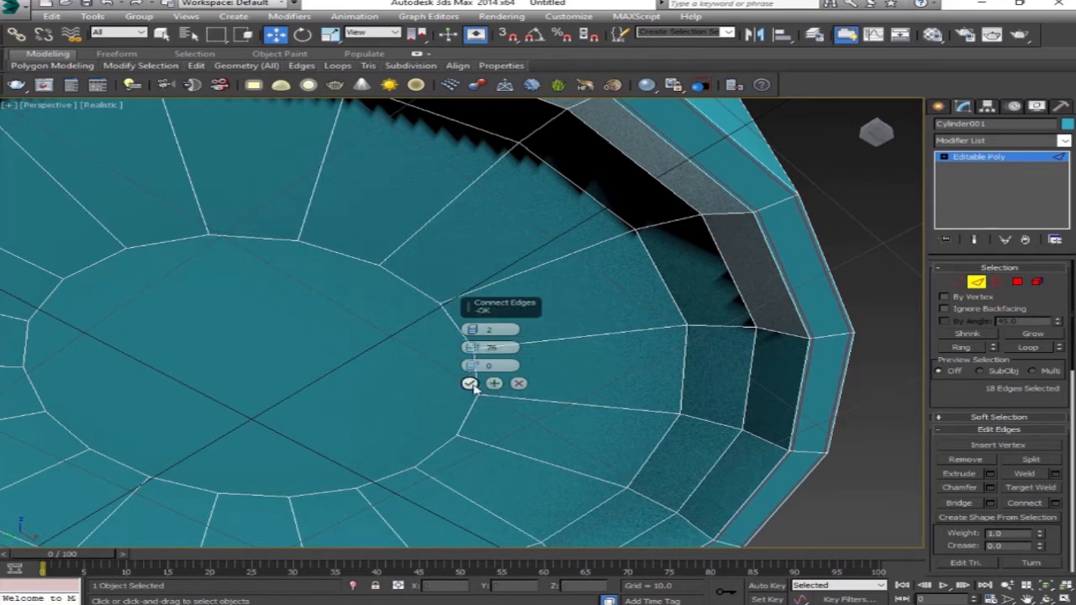
left_click(470, 384)
Connect the ring of edges on the first sloped band inside the base ring with 2 segments and a pinch of 76.
left_click(717, 220)
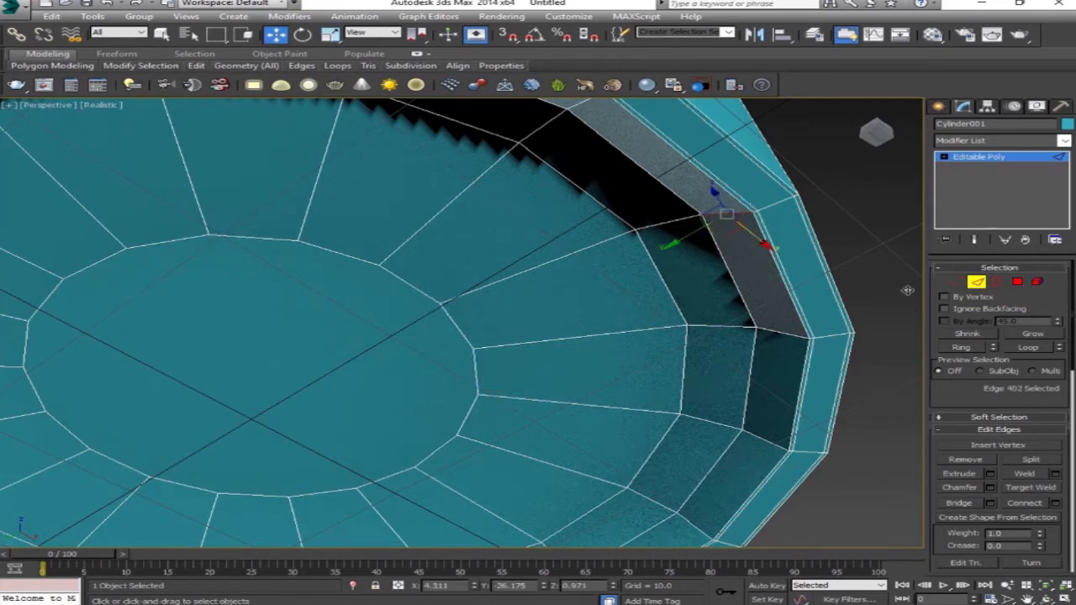
left_click(964, 348)
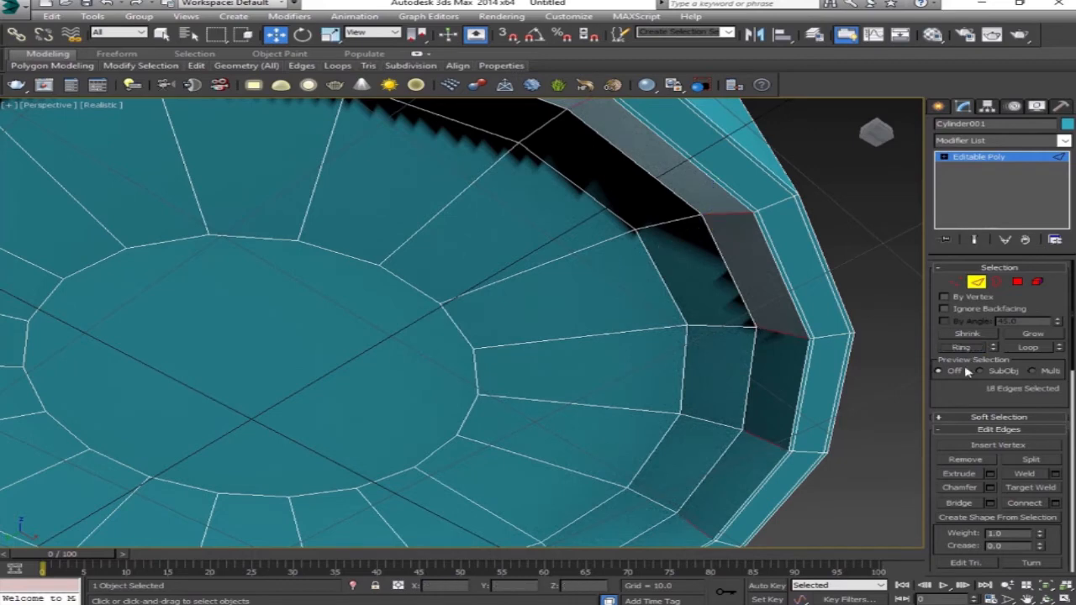
left_click(1056, 504)
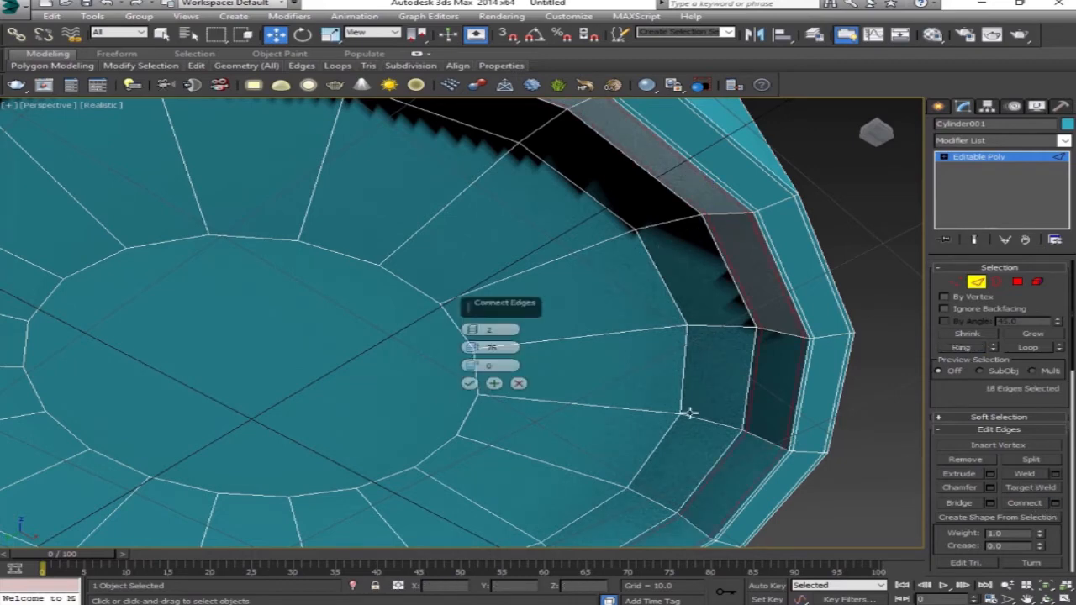
left_click(470, 385)
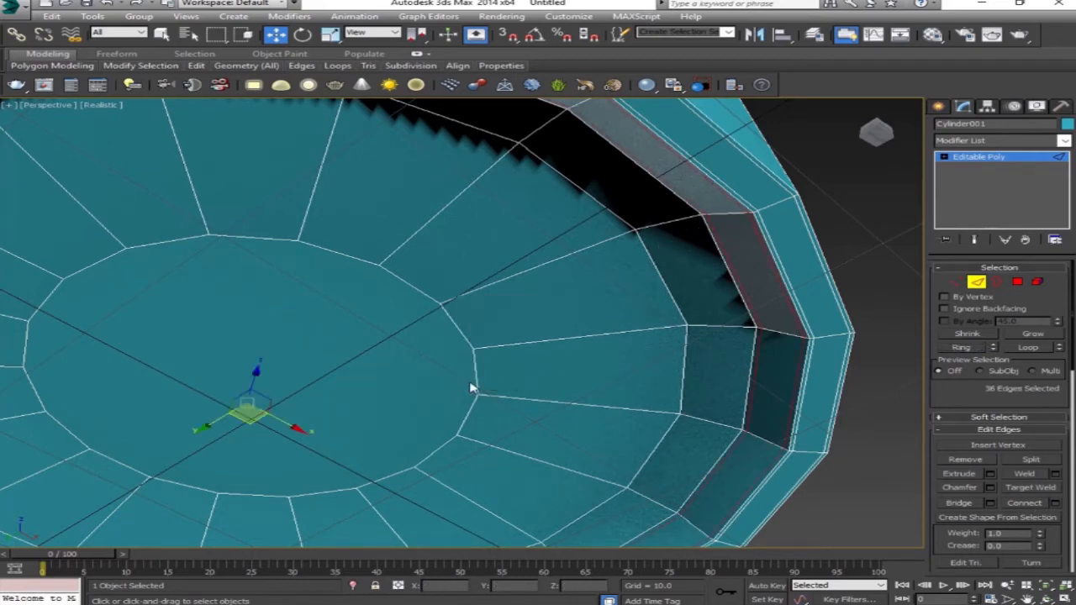
Connect the ring of vertical edges on the cup's outer wall with 2 segments and a pinch of 97.
left_click(874, 140)
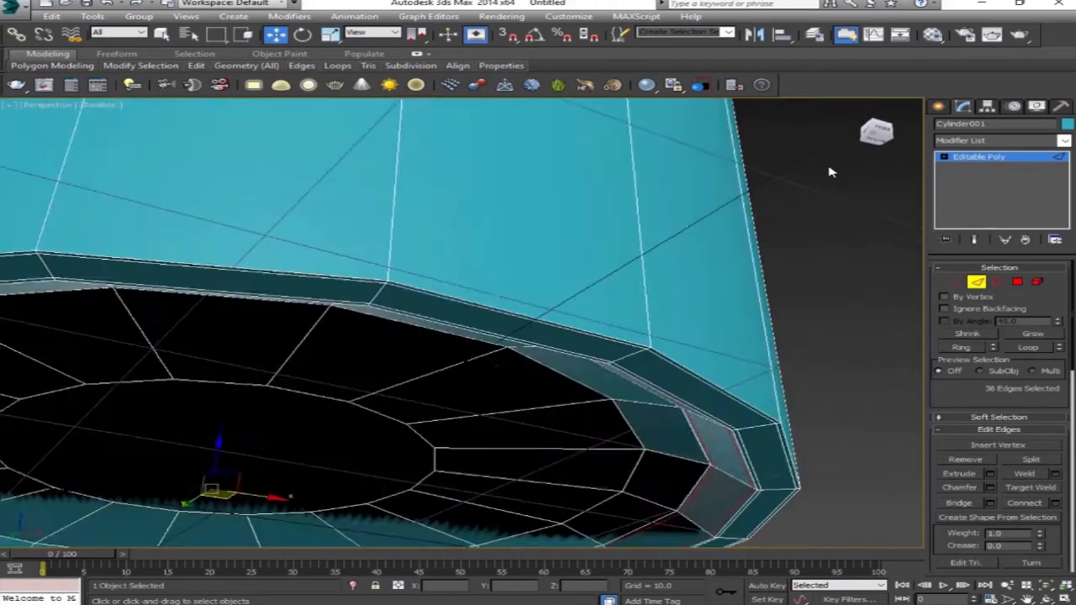
scroll(502, 312, "down", 8)
middle_click_drag(502, 300, 507, 372)
scroll(510, 362, "up", 3)
left_click(449, 316)
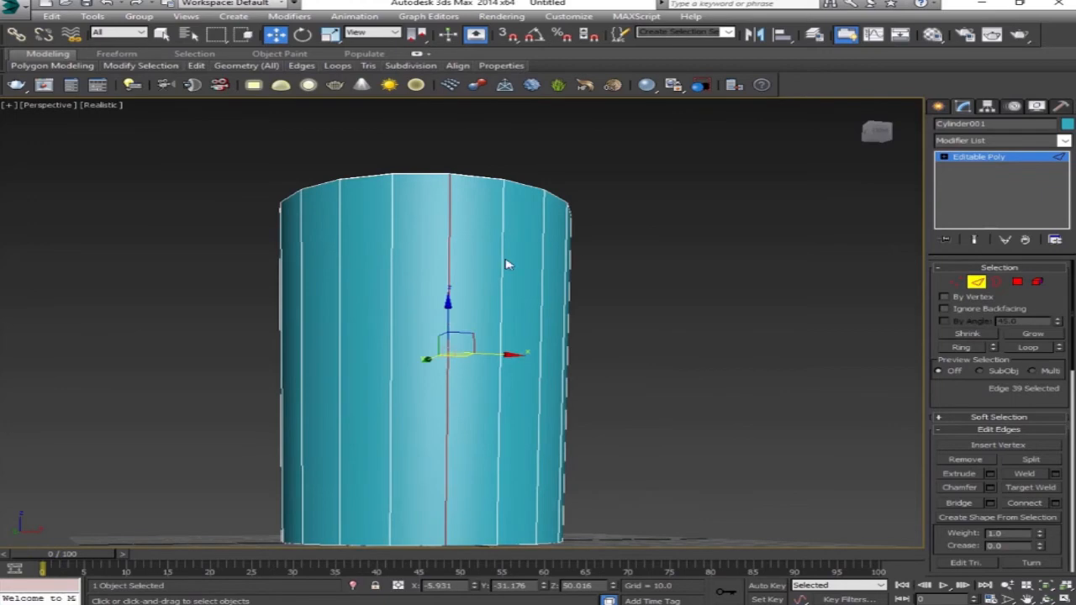
left_click(960, 347)
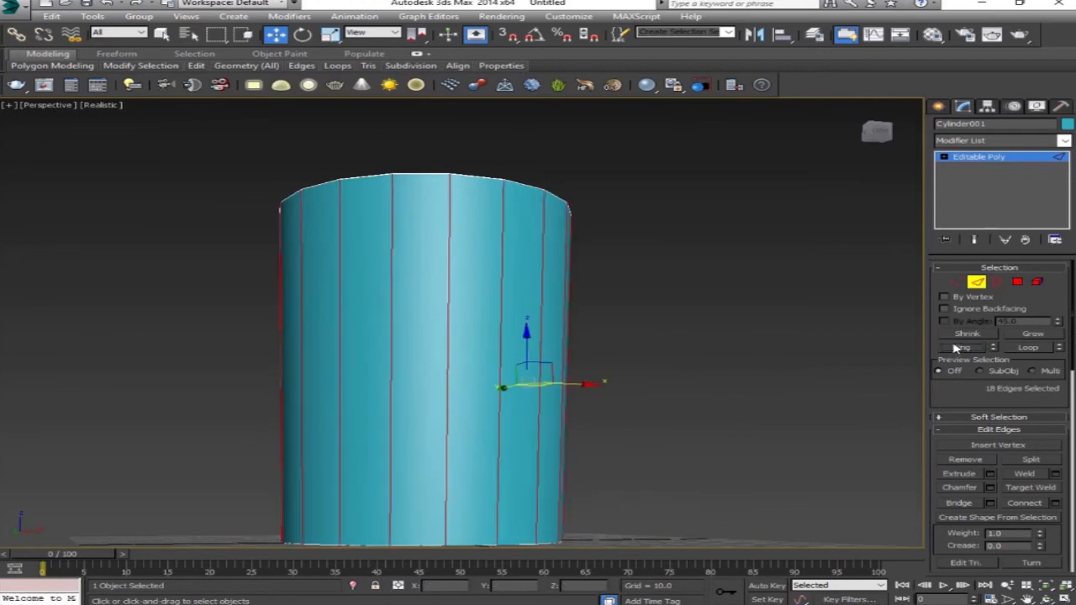
left_click(1056, 503)
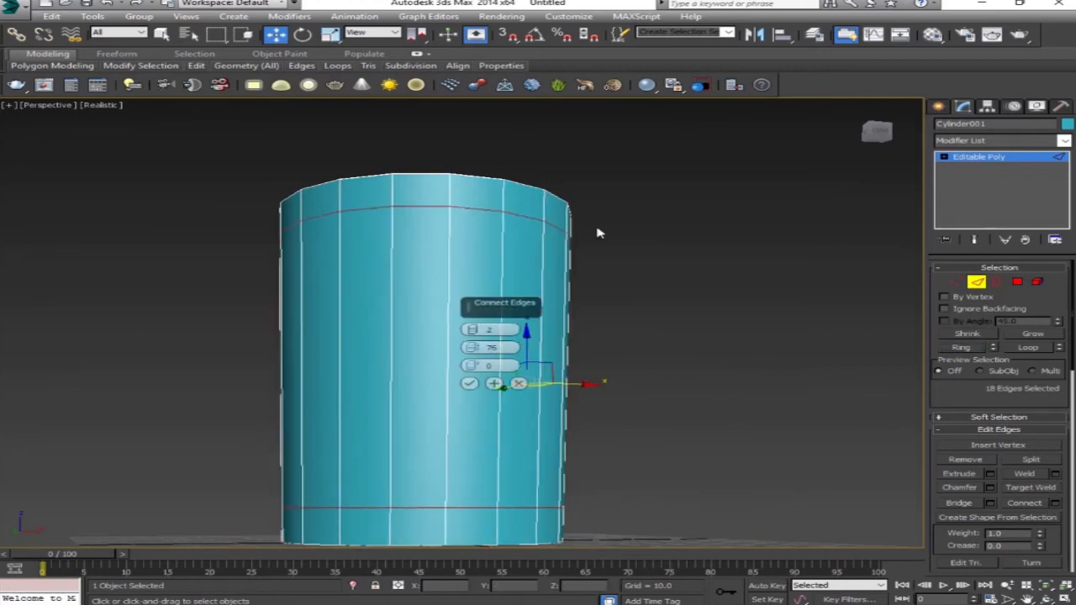
key("alt+w")
middle_click_drag(706, 227, 682, 311)
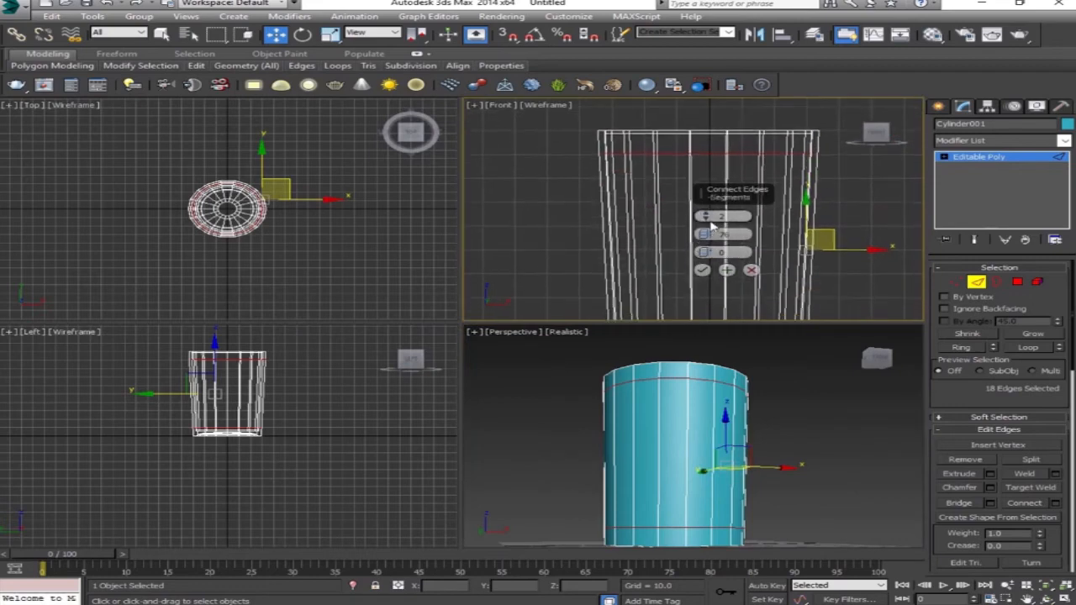
left_click_drag(704, 233, 720, 177)
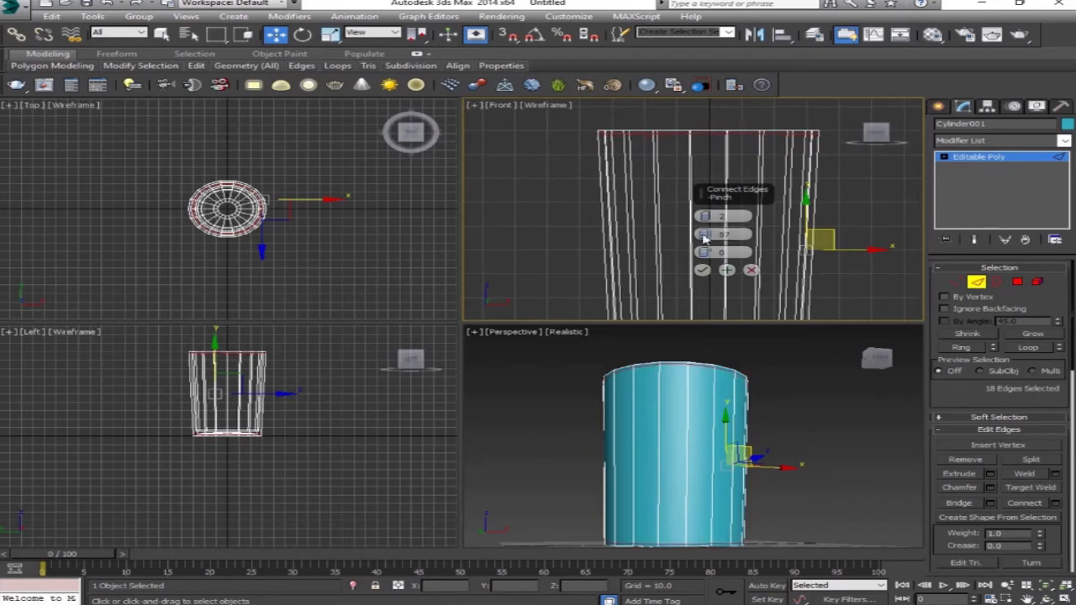
left_click(702, 269)
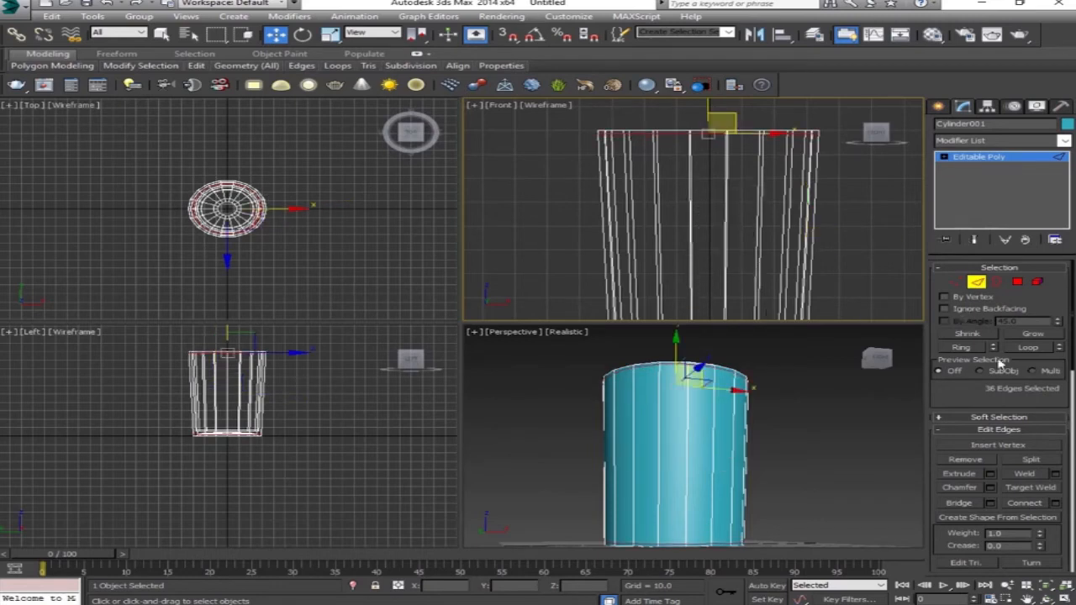
Leave edge editing, turn on NURMS subdivision for the cup, and deselect it to view the smoothed shape from above.
left_click(977, 283)
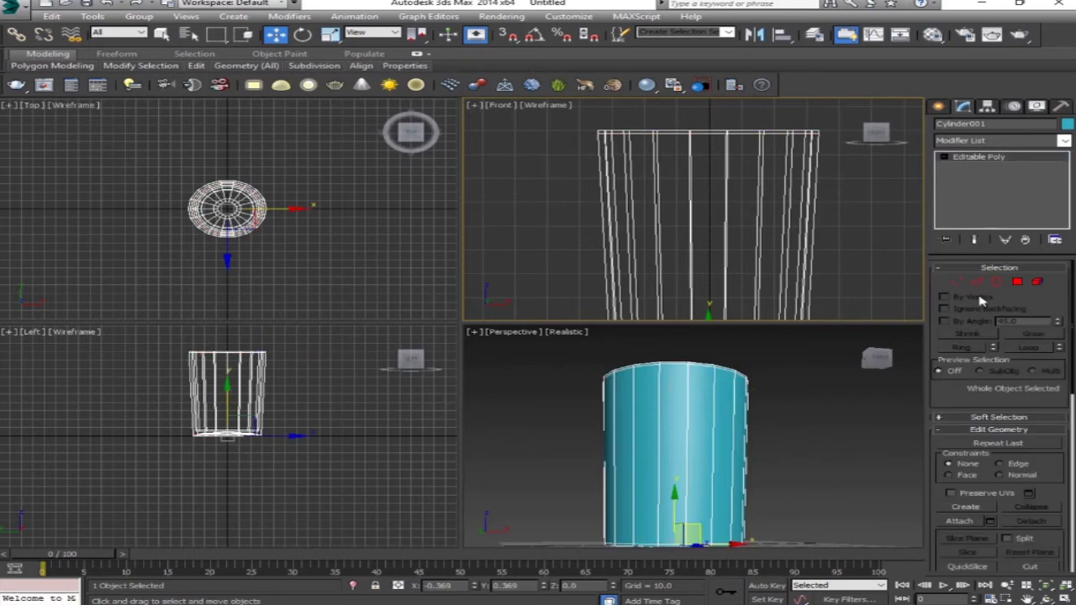
left_click_drag(1072, 406, 1072, 514)
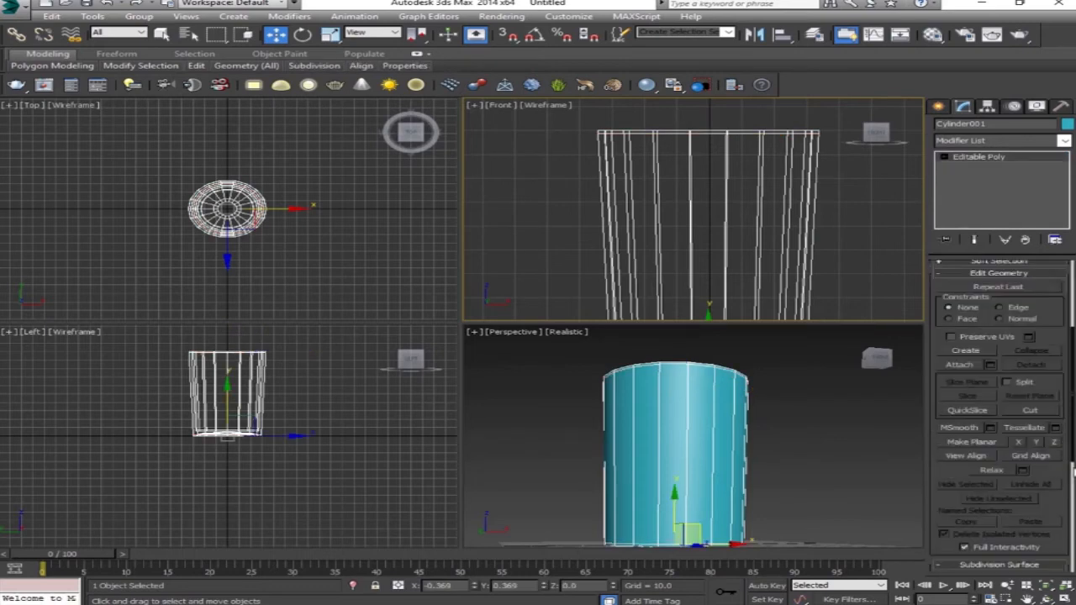
scroll(1066, 452, "down", 5)
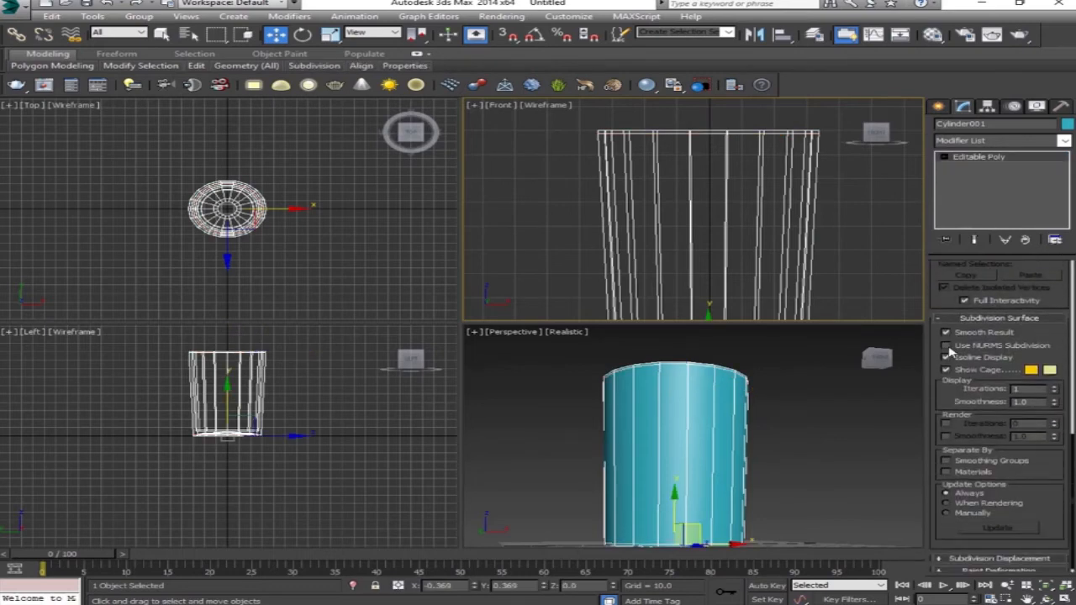
left_click(946, 346)
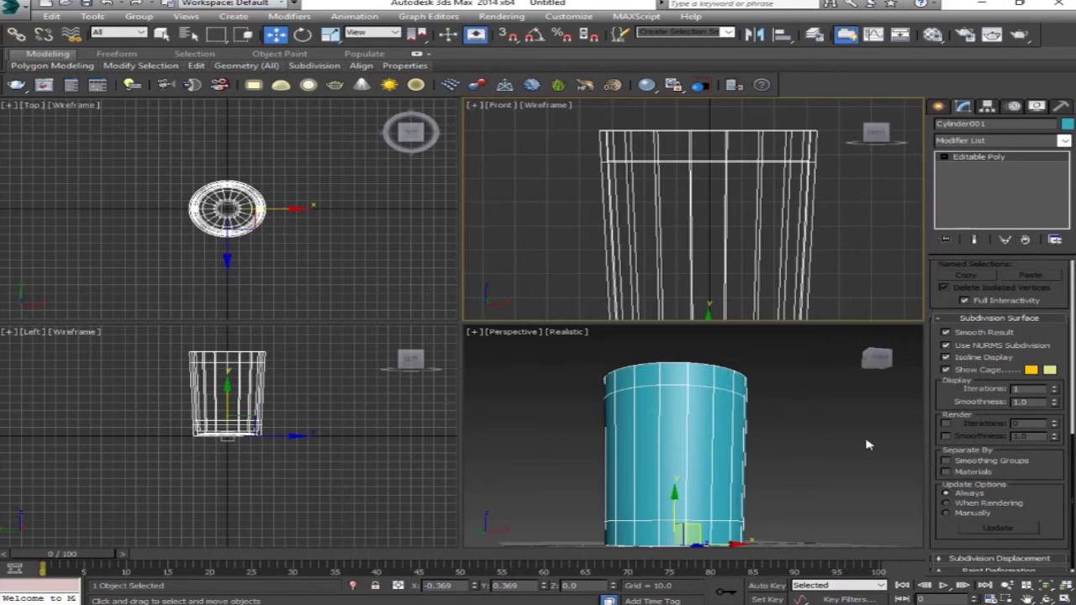
left_click(881, 370)
left_click_drag(879, 369, 857, 392)
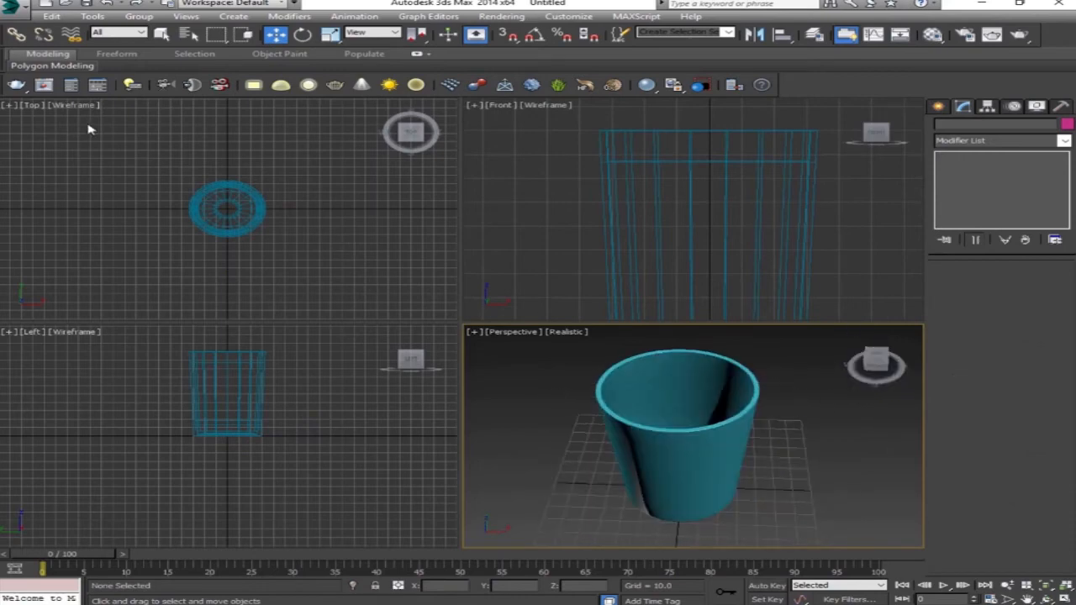
Create a ground plane around the cup in the Top view, about 542 long and 772 wide.
left_click(234, 16)
mouse_move(312, 35)
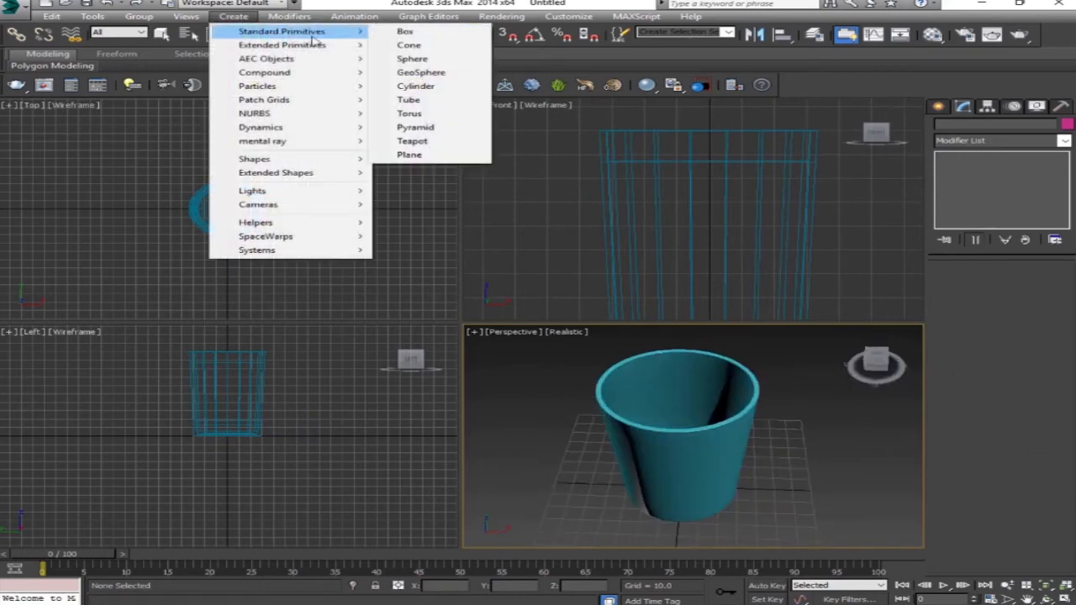
left_click(410, 155)
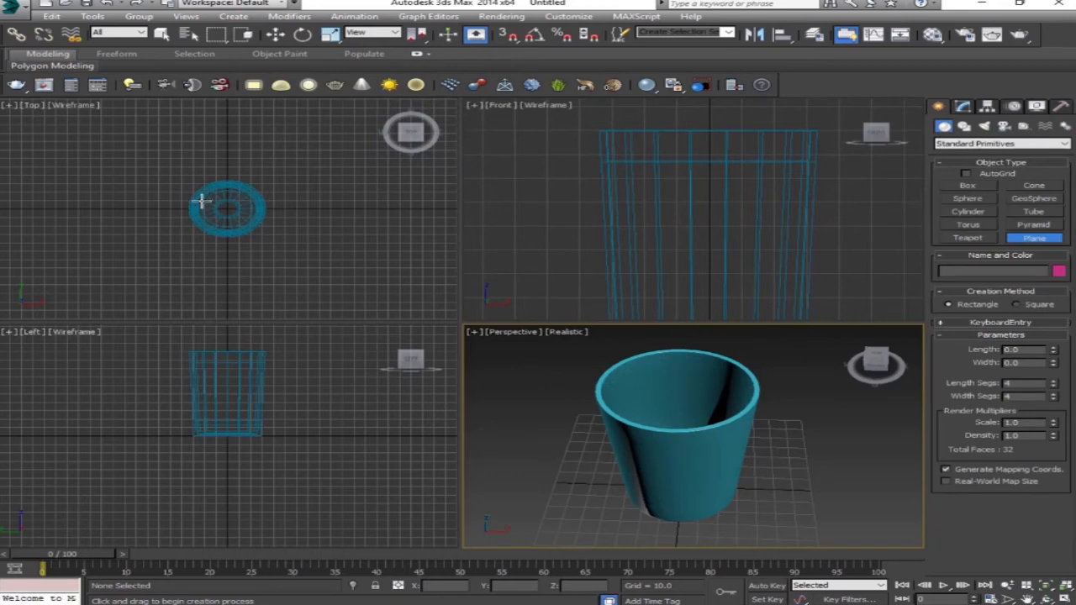
left_click_drag(26, 122, 468, 352)
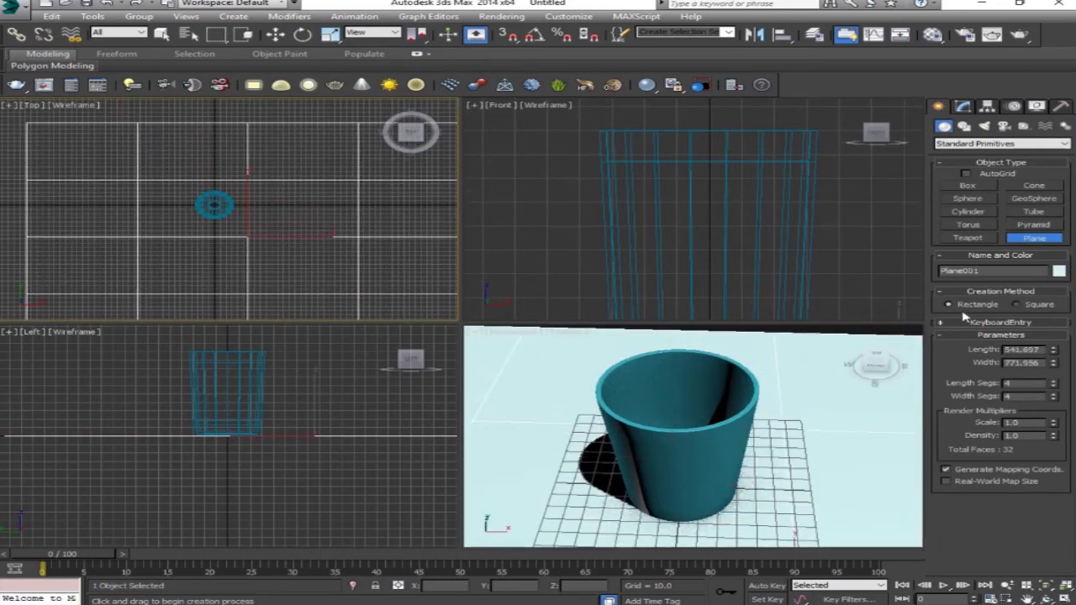
key("w")
Enlarge the ground plane to a length of about 737 and a width of about 903.
left_click(964, 106)
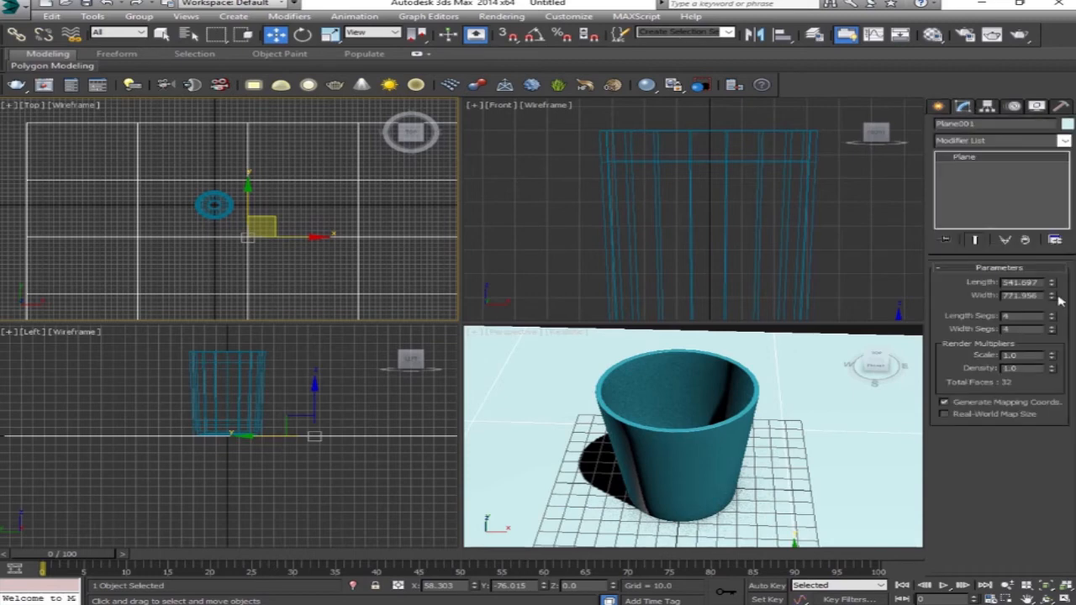
left_click_drag(1050, 285, 1053, 256)
left_click_drag(1049, 300, 1051, 284)
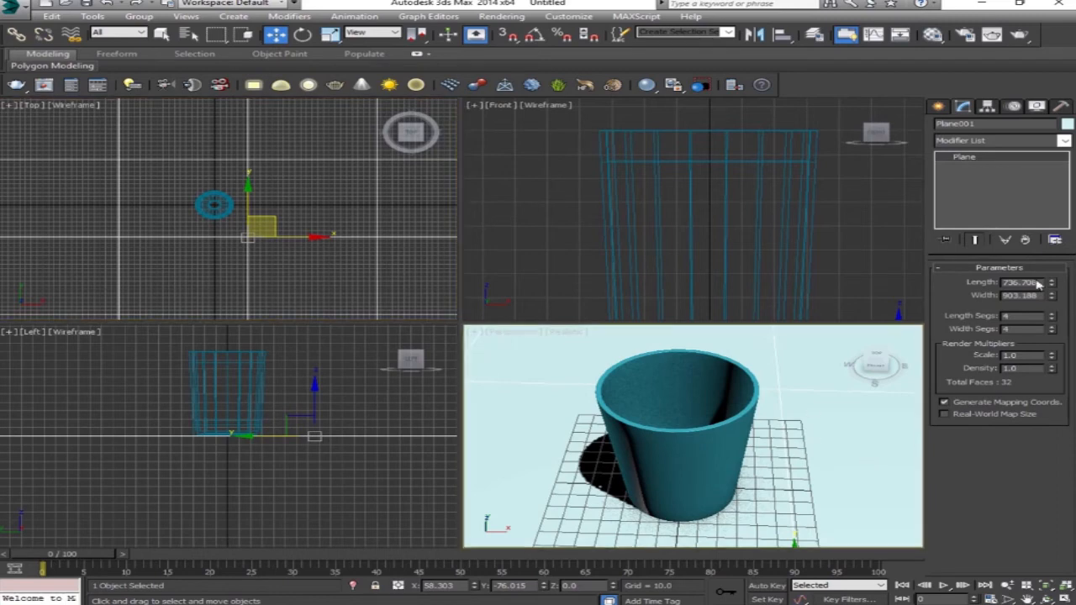
Select the cup and assign NVIDIA mental ray as the production renderer in the render setup.
left_click(740, 422)
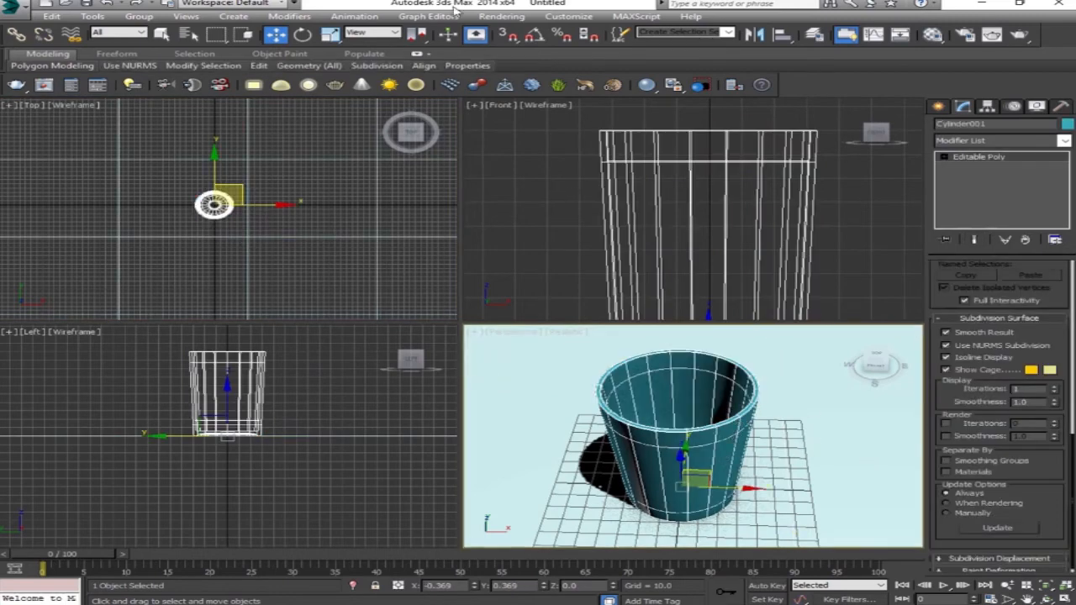
key("m")
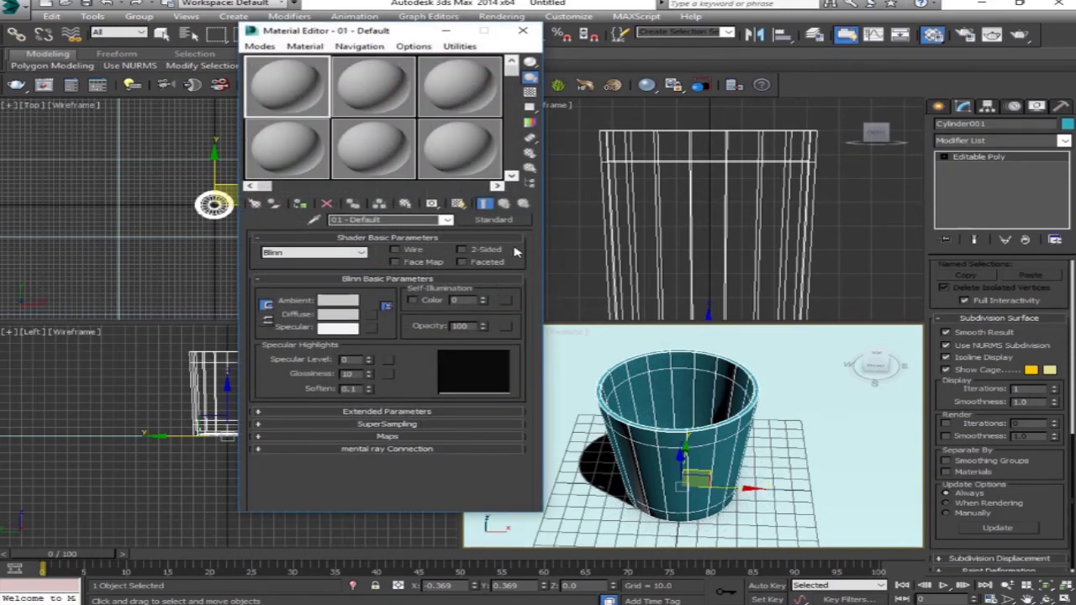
left_click(523, 30)
left_click(502, 16)
left_click(525, 45)
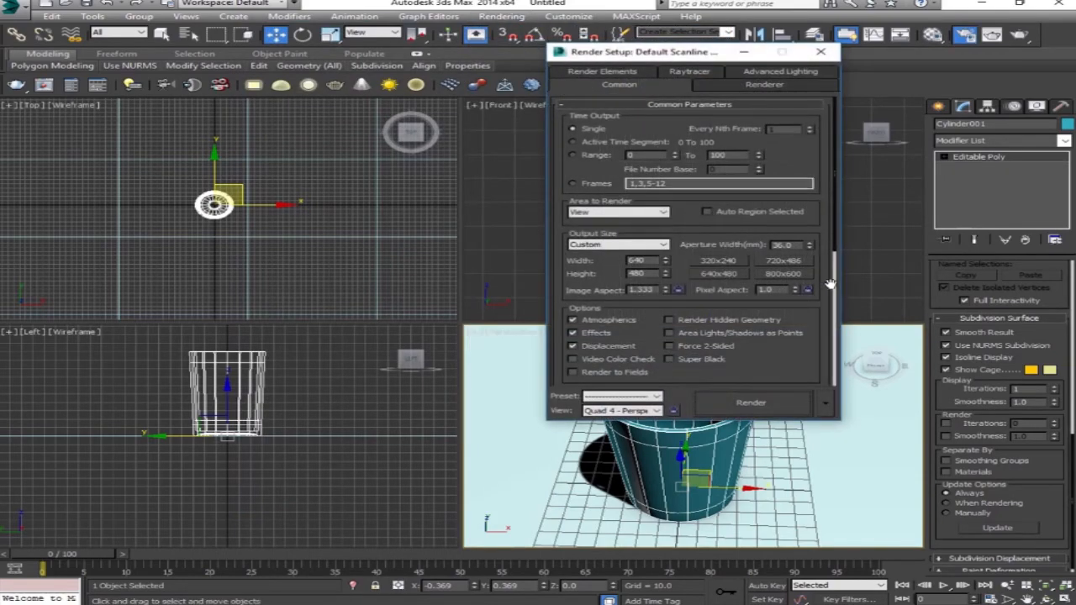
scroll(830, 284, "down", 6)
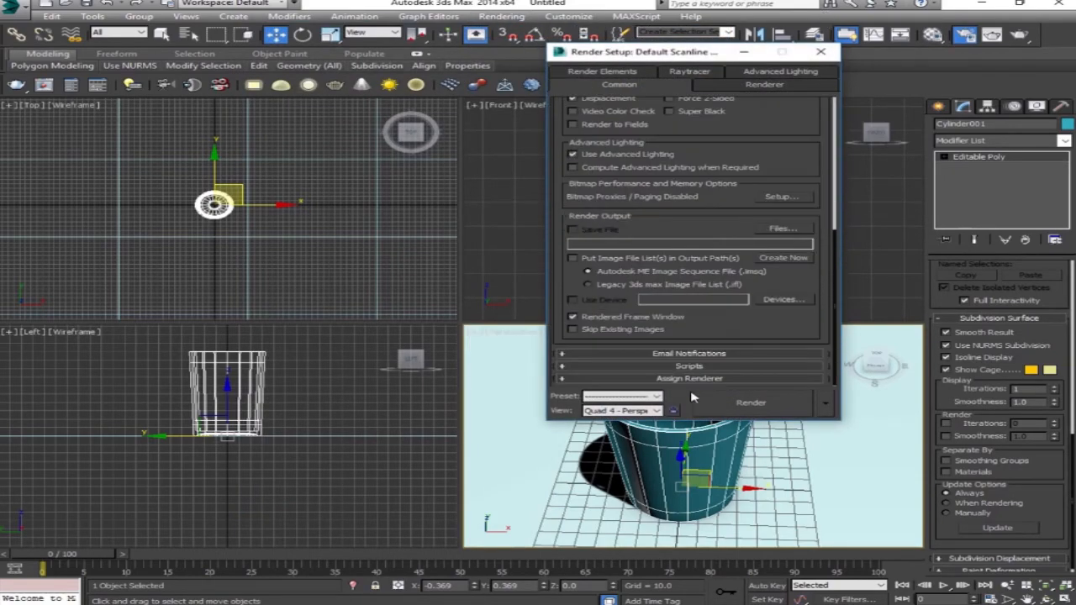
left_click(689, 379)
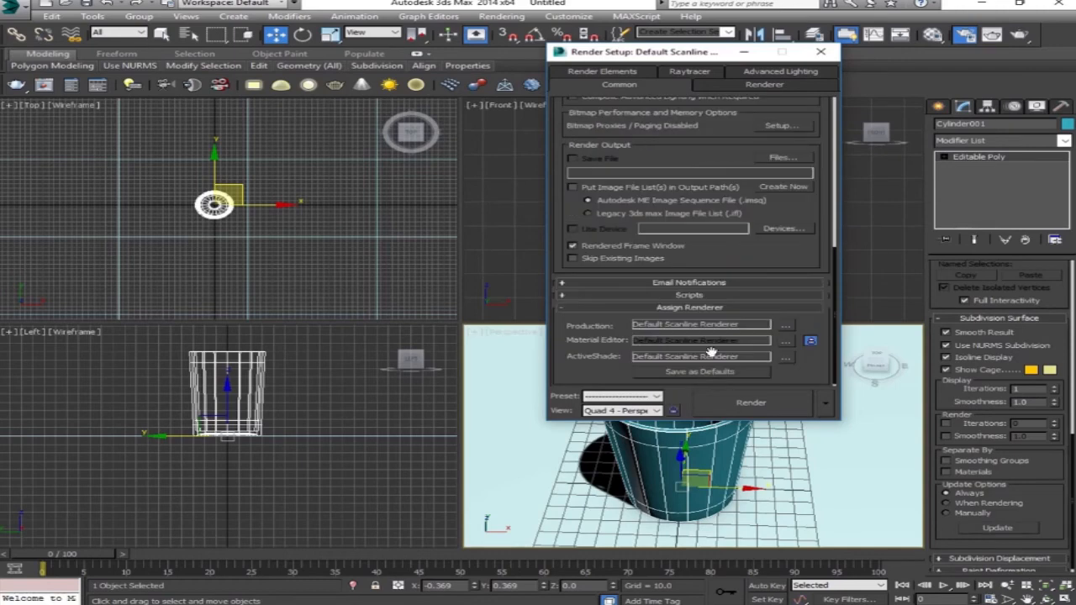
left_click(786, 326)
left_click(639, 182)
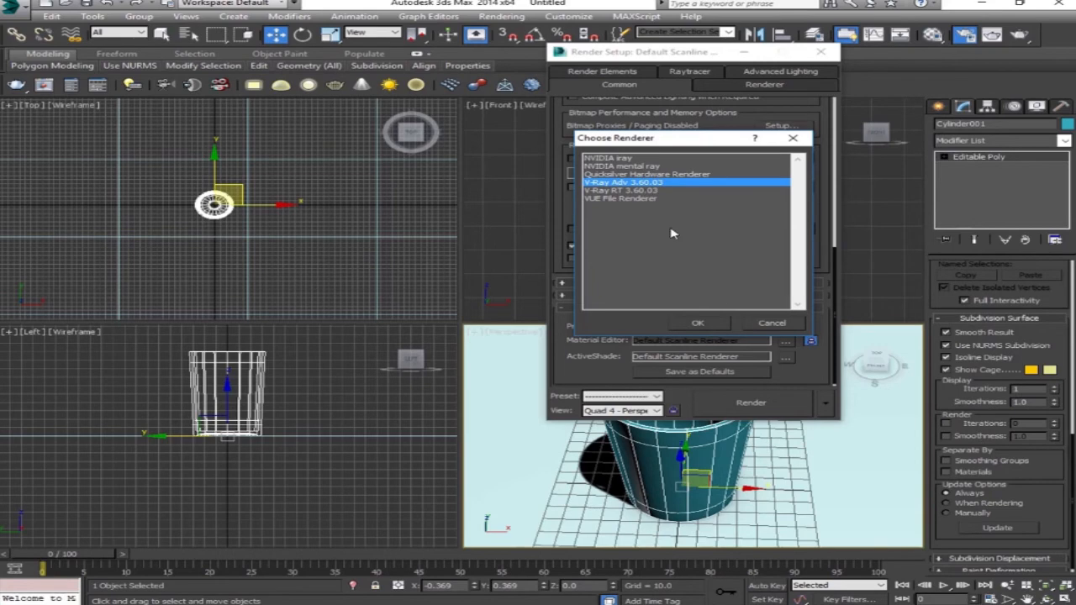
left_click(652, 167)
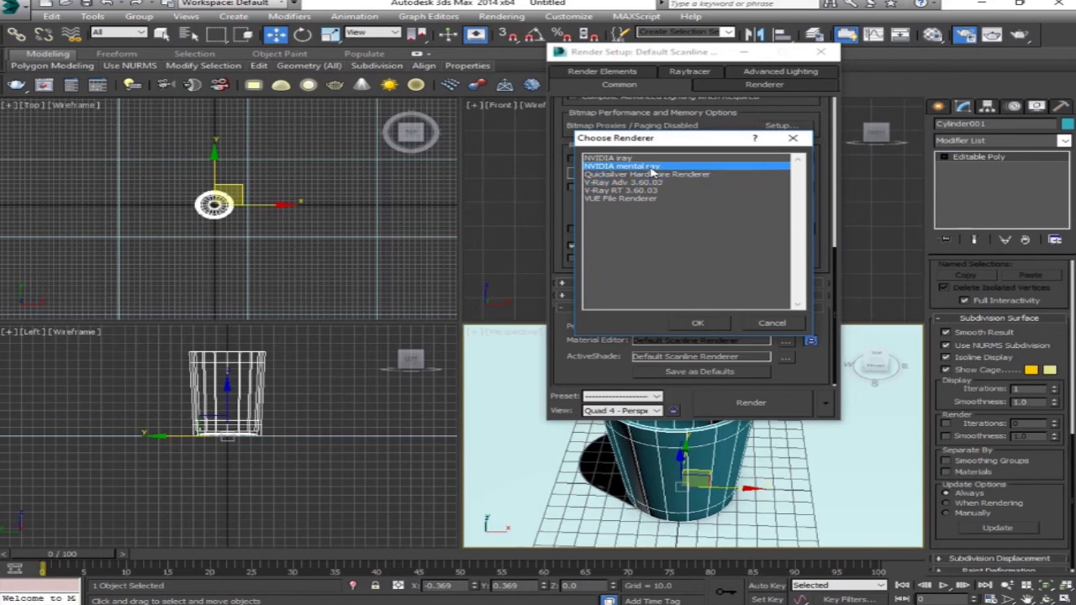
left_click(701, 324)
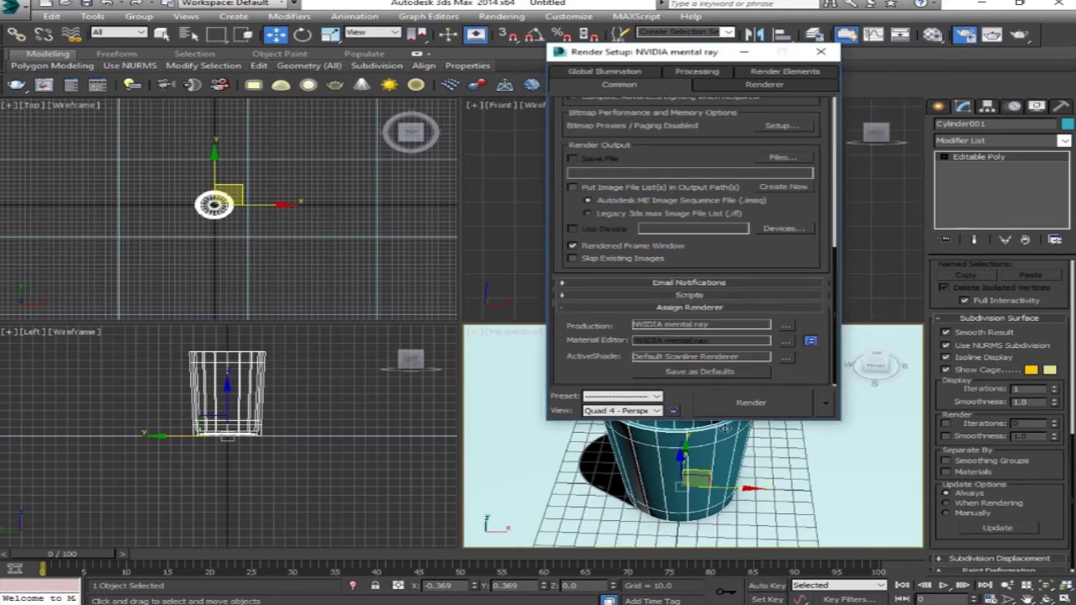
left_click(821, 51)
In the Compact Material Editor, change the first material to Arch & Design with the Glass (Physical) template.
left_click(502, 16)
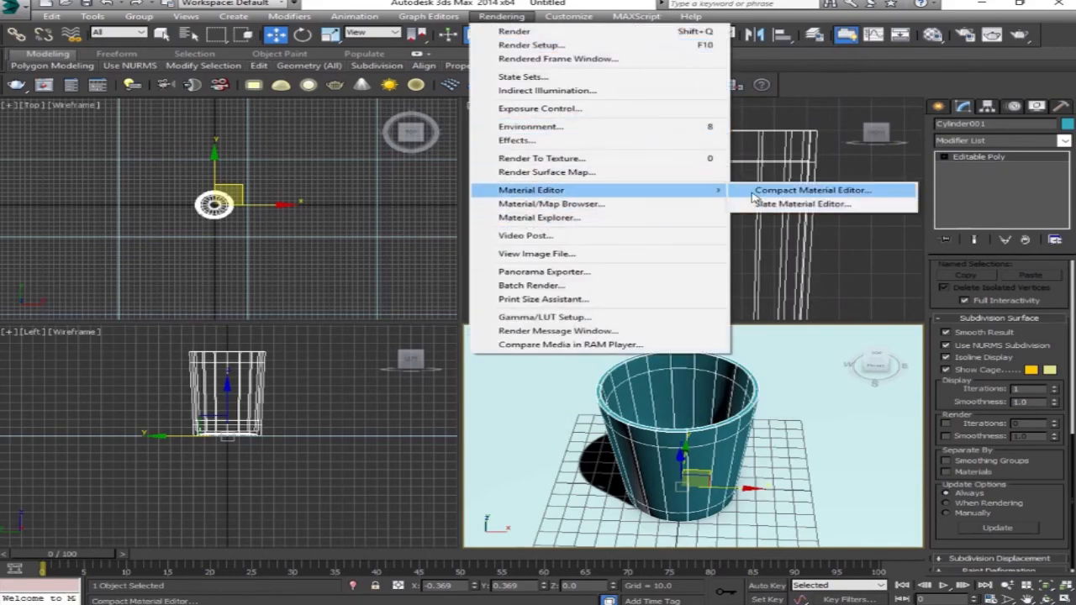
left_click(778, 188)
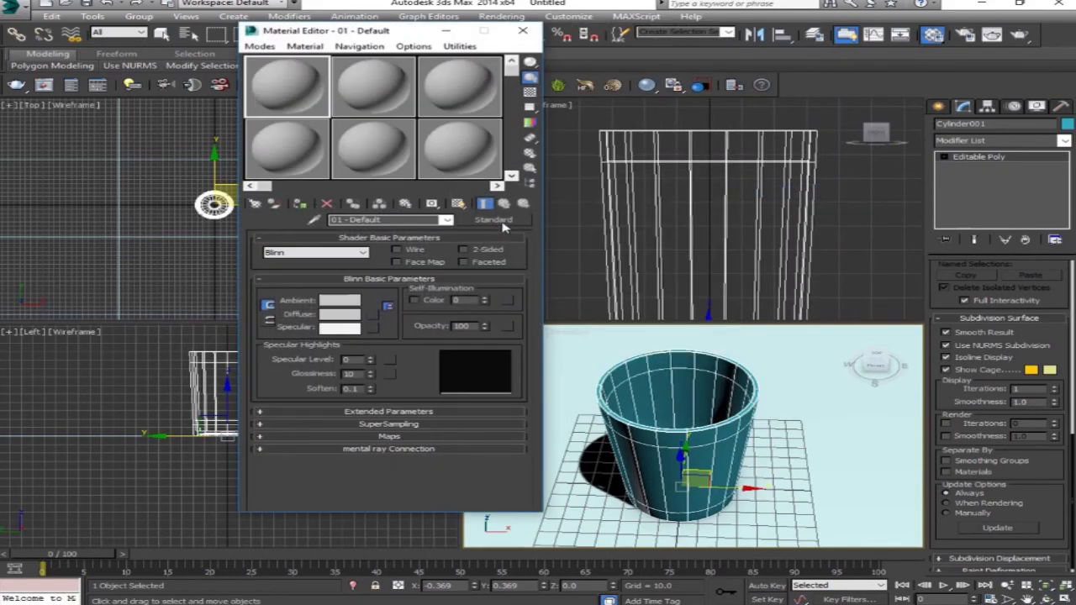
left_click(496, 220)
left_click(425, 345)
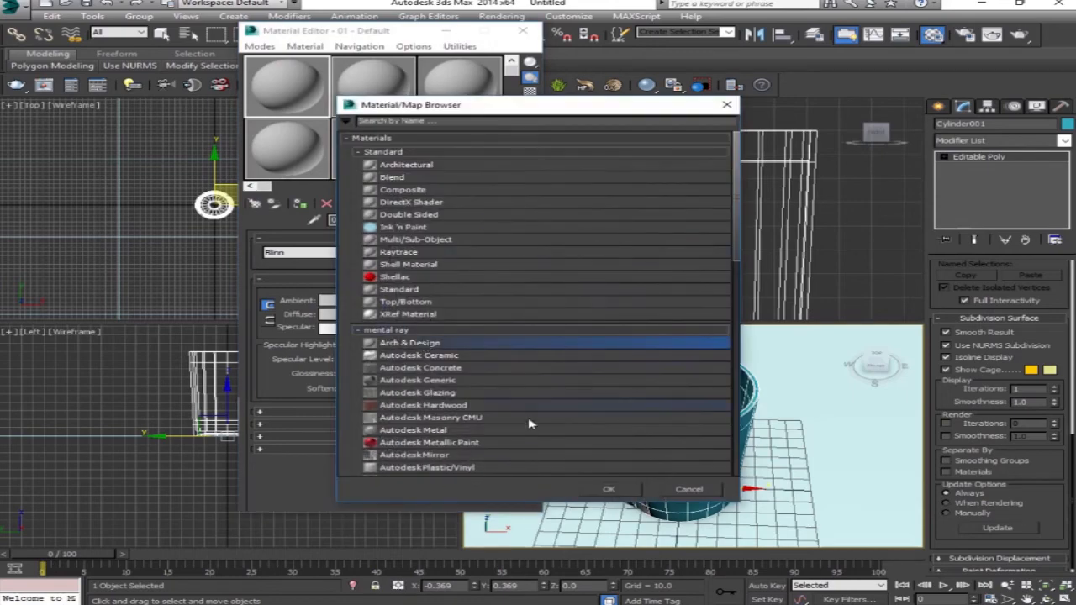
left_click(609, 489)
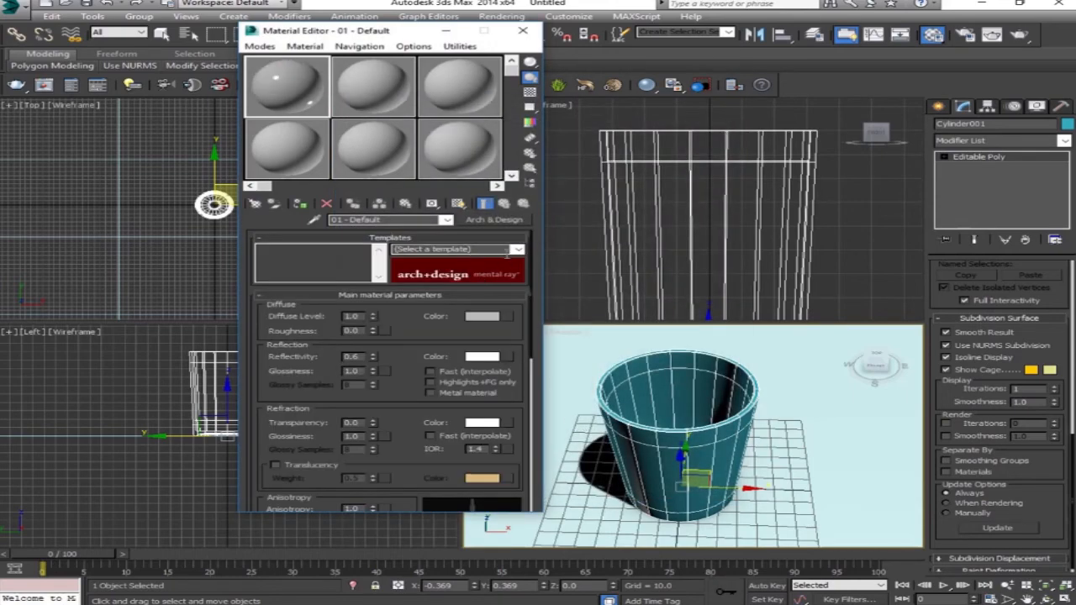
left_click(507, 251)
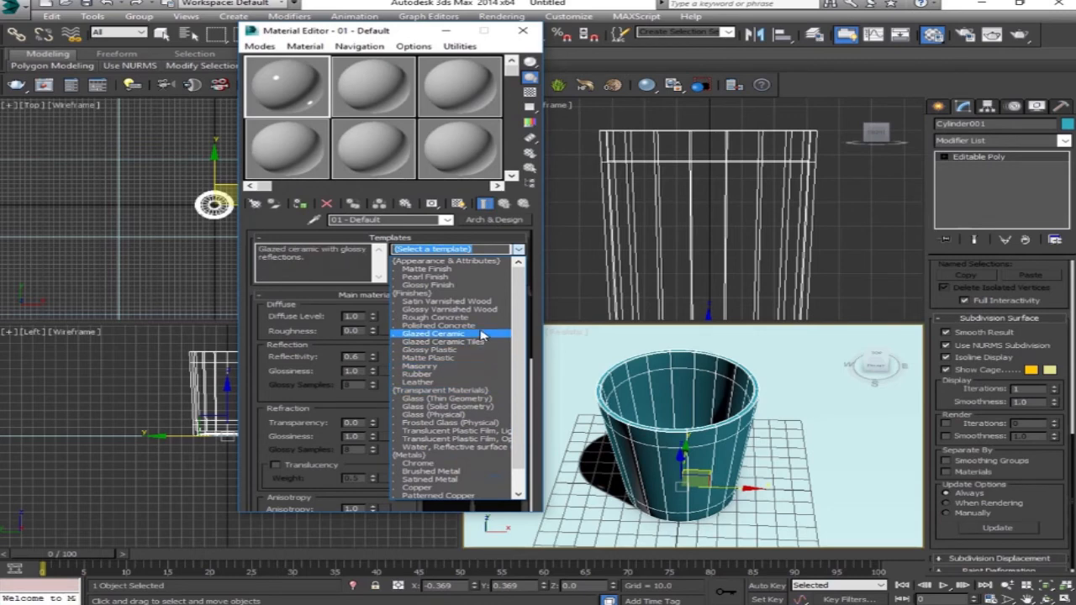
left_click(473, 417)
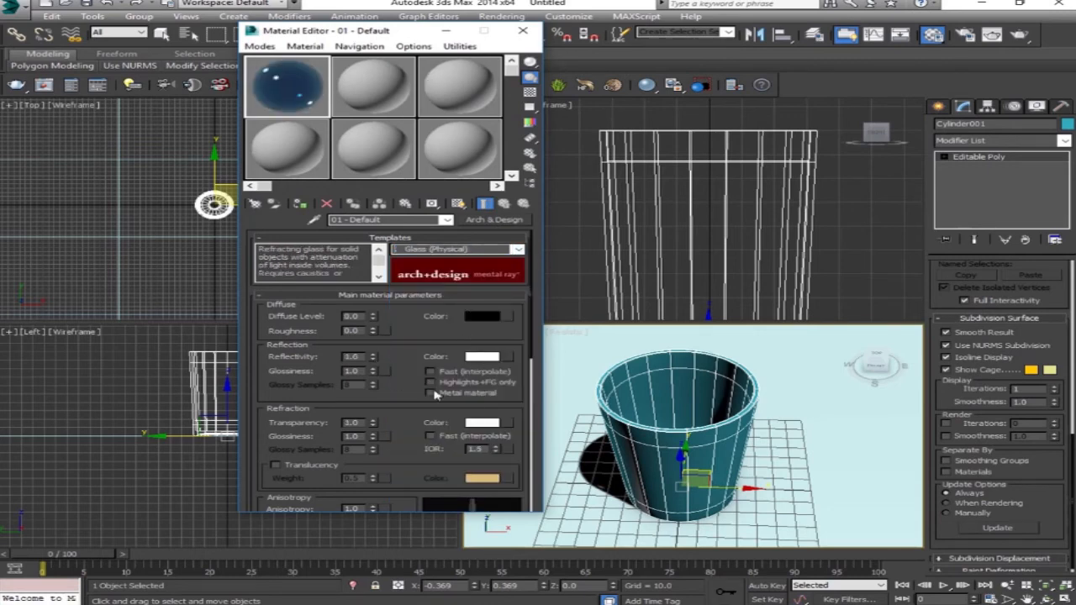
Set the glass material's refraction IOR to 1.4 and expand its advanced rendering options.
scroll(395, 384, "down", 3)
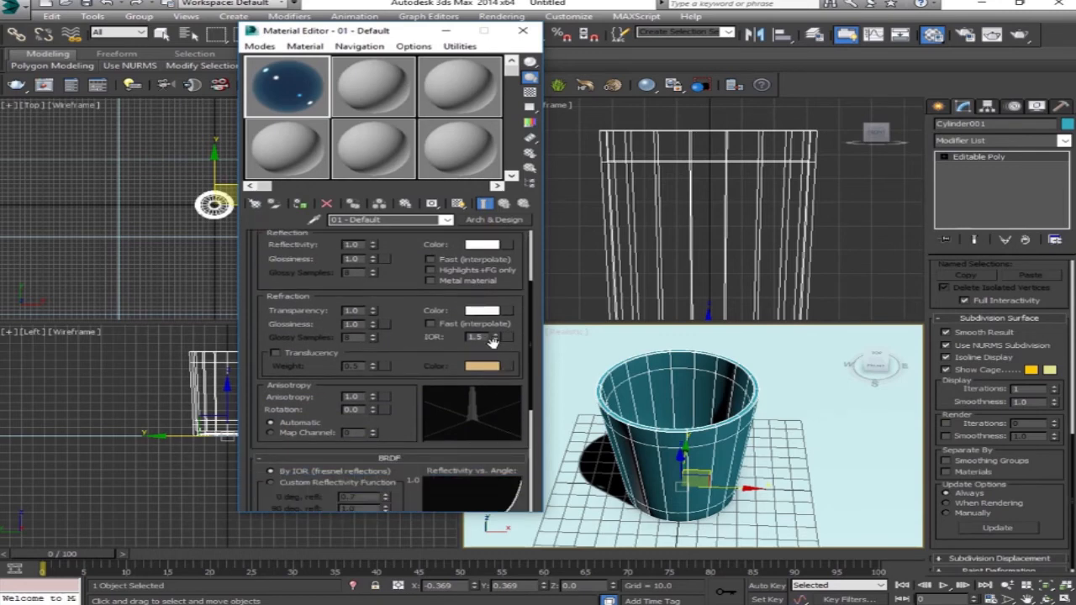
left_click(496, 340)
left_click(496, 333)
scroll(485, 383, "down", 4)
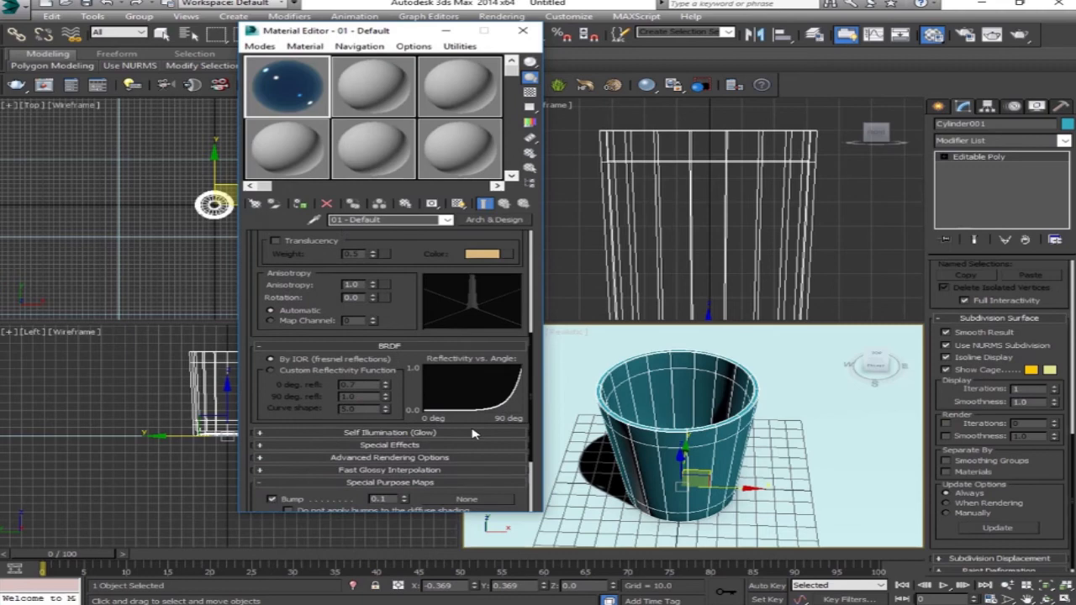
scroll(474, 434, "down", 1)
left_click(425, 384)
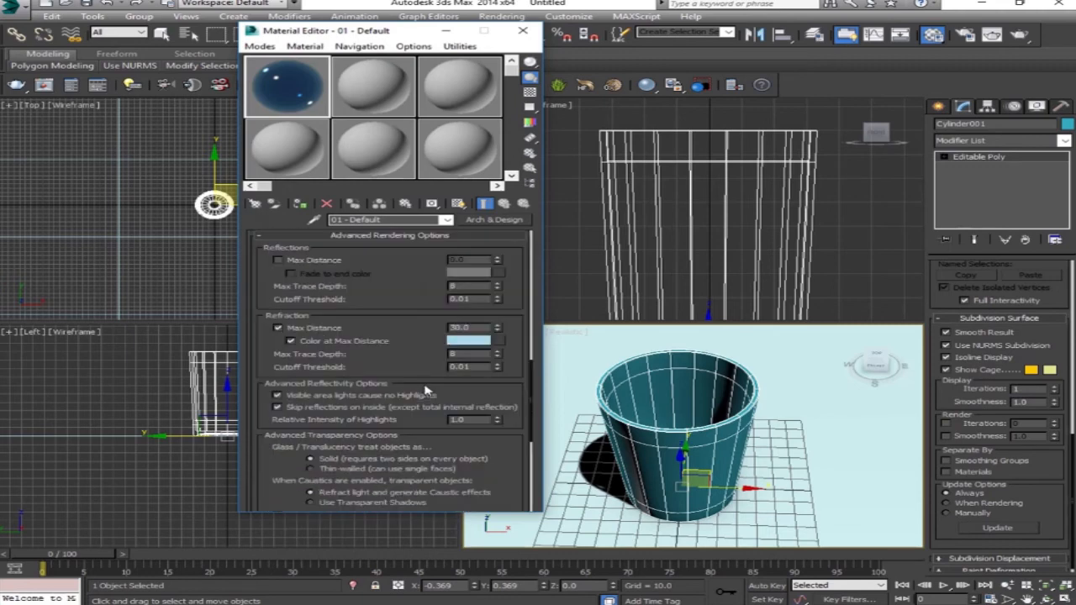
left_click_drag(531, 366, 530, 286)
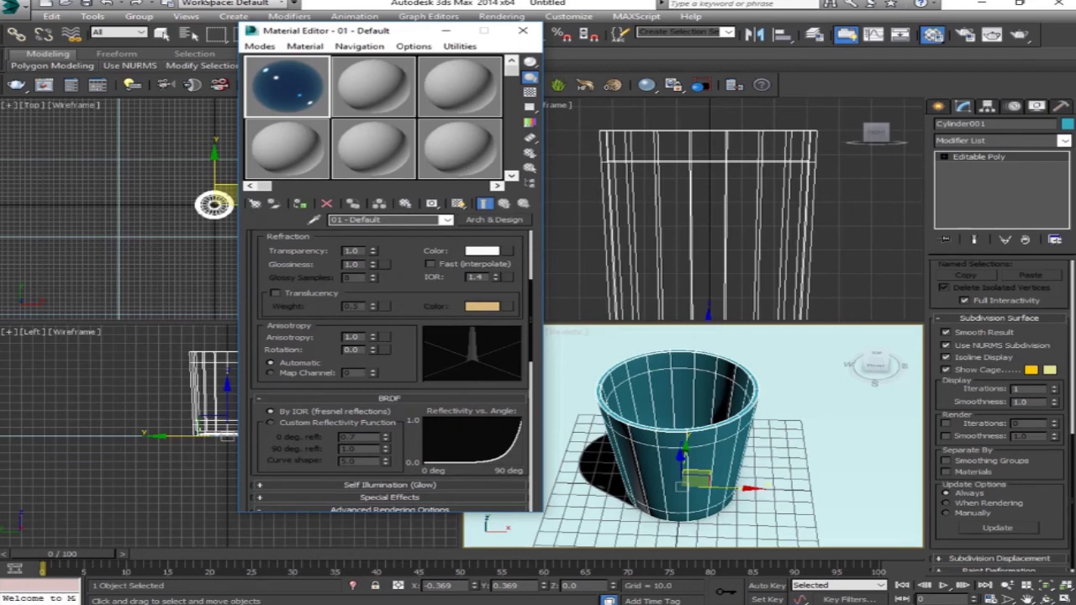
Change the glass material's reflection color to a pale blue tint in the main material parameters.
left_click_drag(530, 295, 533, 189)
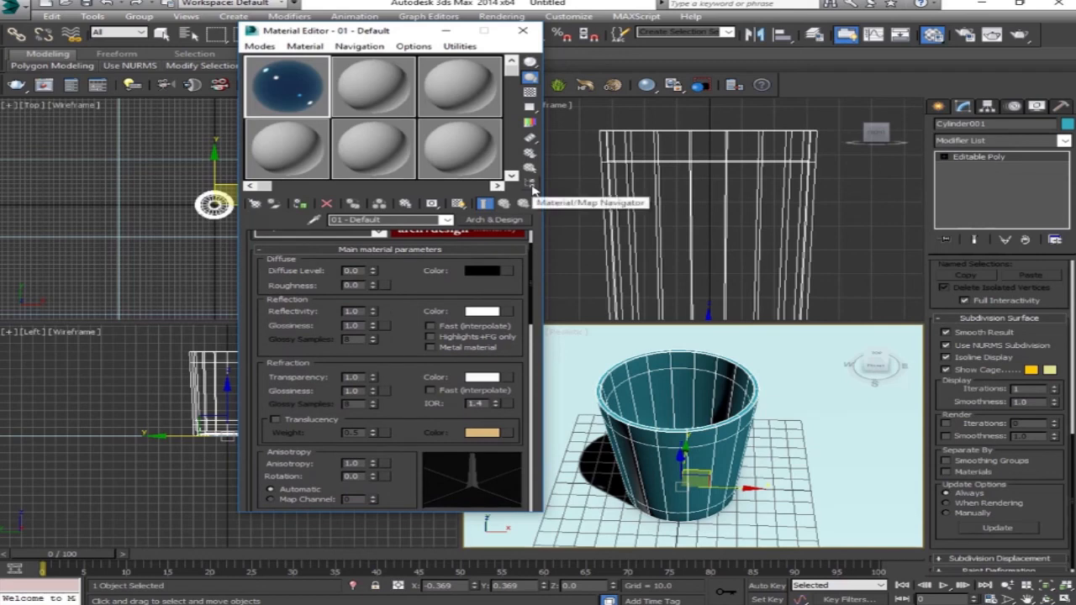
left_click(485, 311)
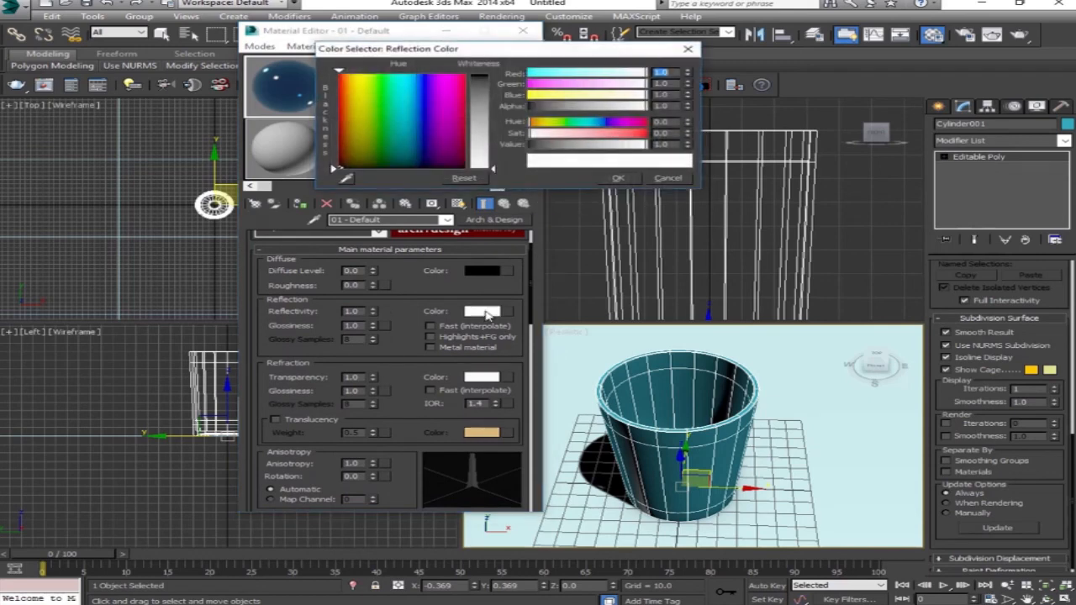
left_click(408, 120)
left_click_drag(404, 115, 405, 124)
left_click_drag(488, 168, 494, 148)
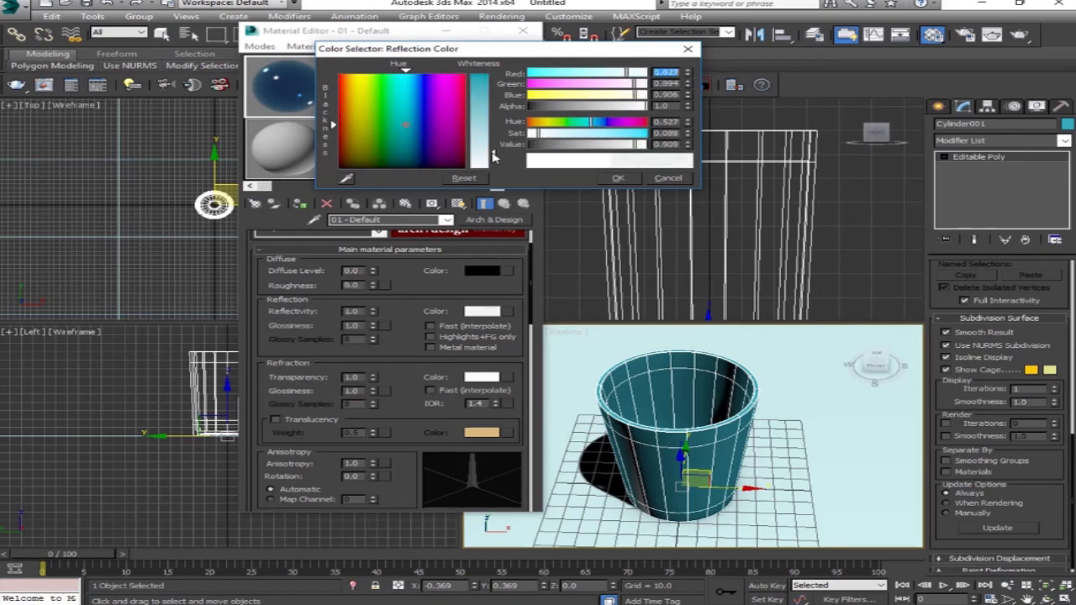
left_click(612, 178)
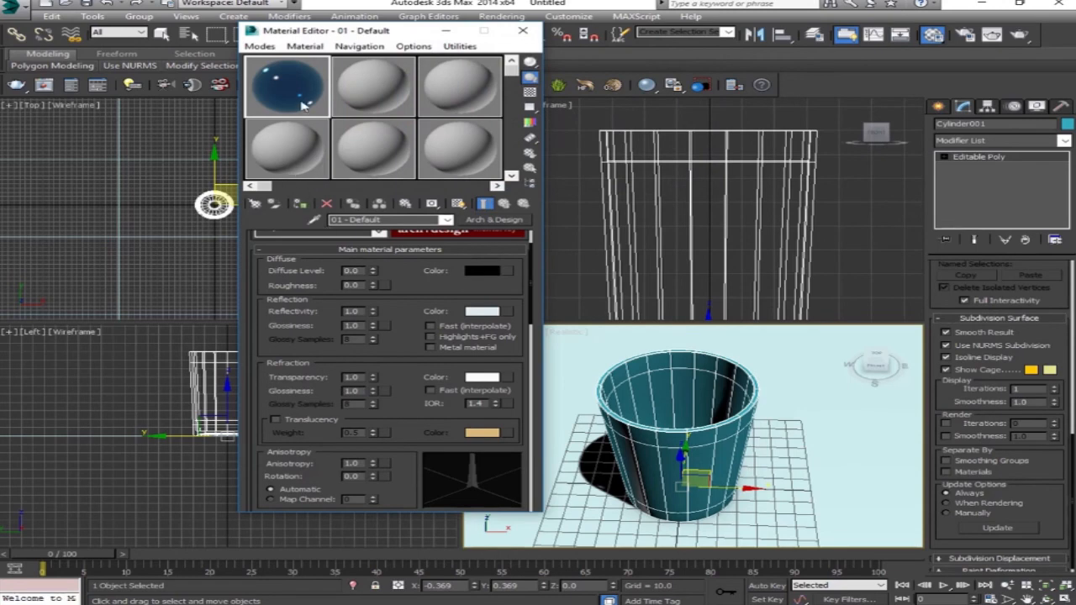
Assign the glass material to the cup, shown shaded in the viewport, and the second standard material to the ground plane.
left_click(300, 203)
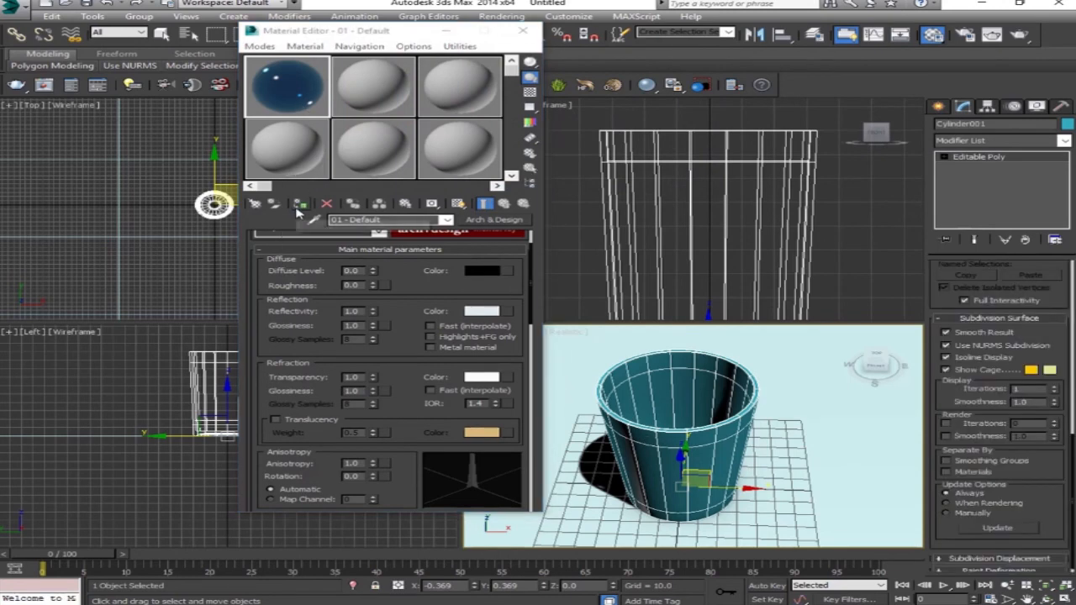
left_click(458, 203)
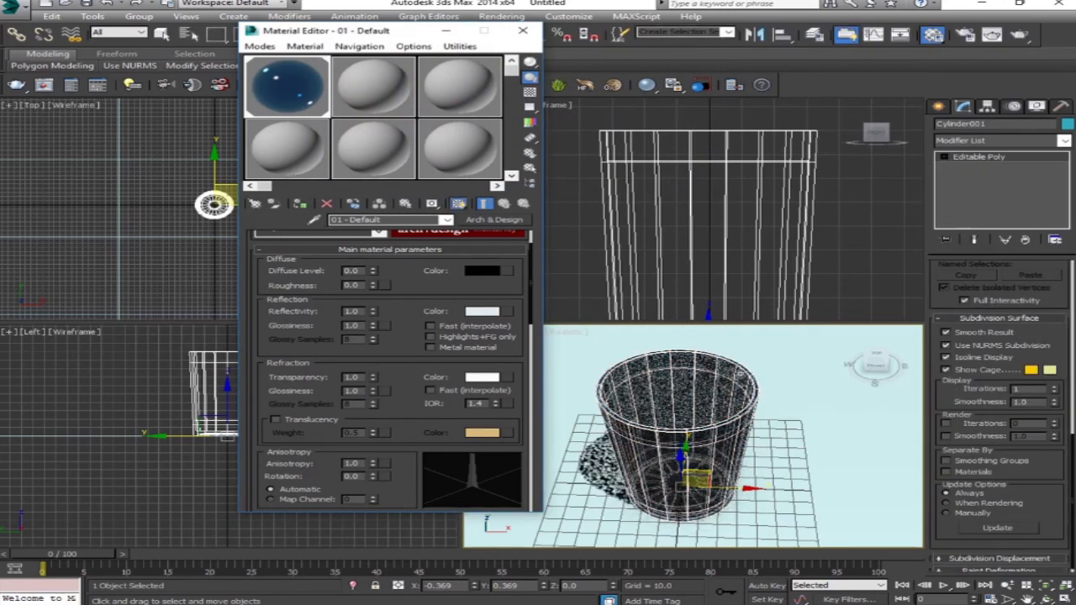
left_click(803, 380)
left_click(378, 90)
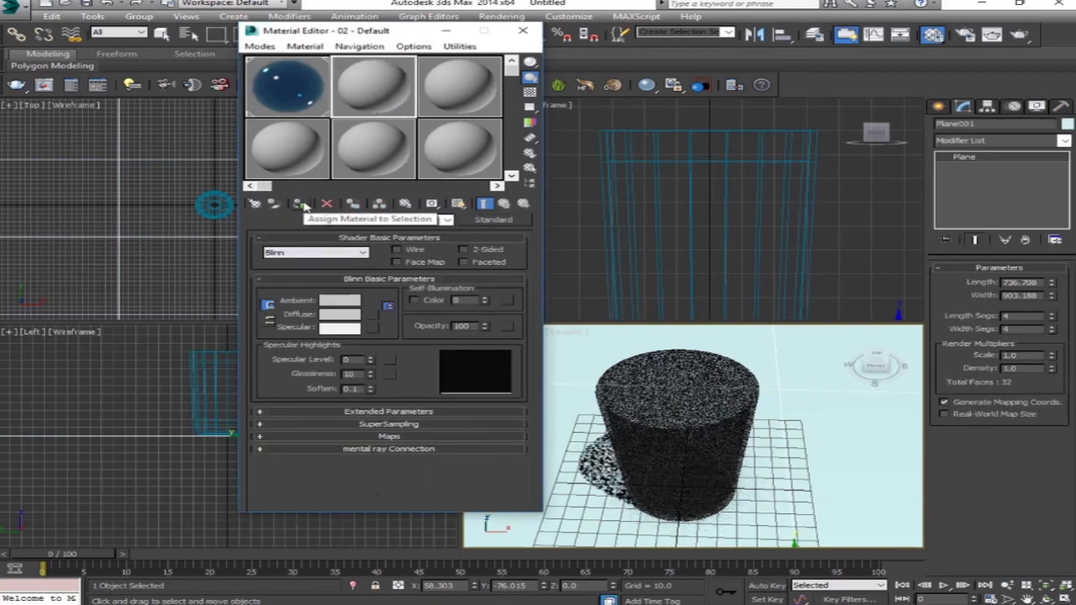
left_click(301, 204)
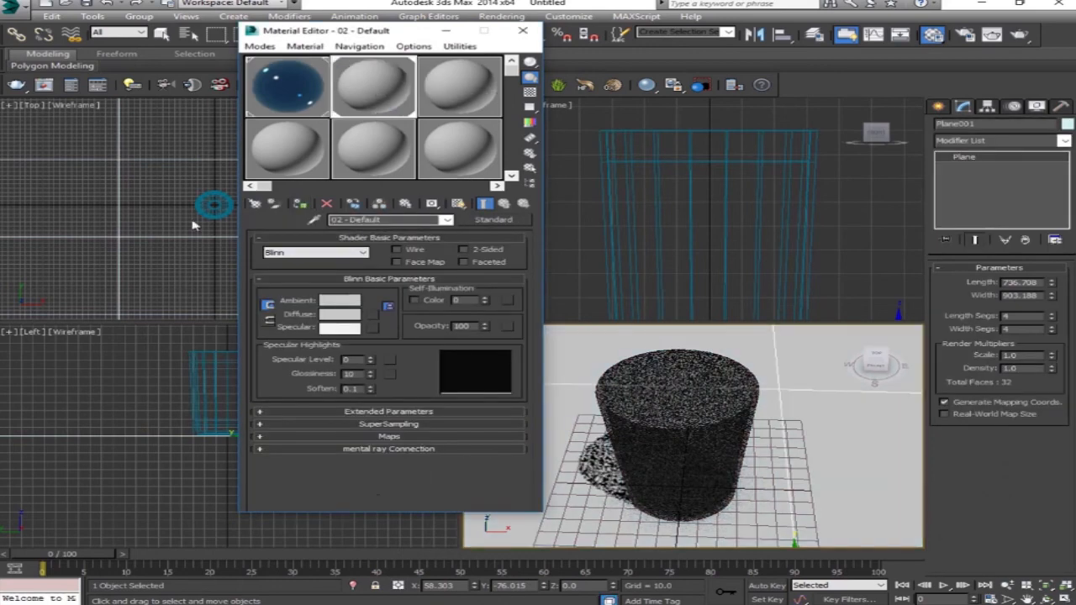
left_click(523, 30)
Maximize the perspective view, frame the cup from a lower angle, and render it.
key("alt+w")
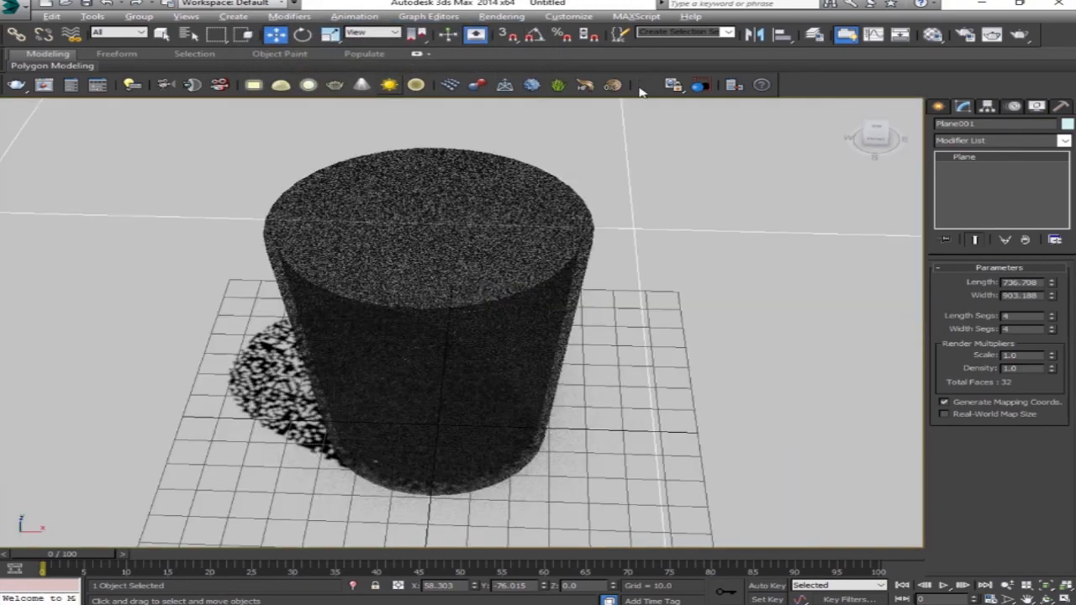
left_click_drag(876, 135, 871, 140)
middle_click_drag(764, 317, 782, 308)
left_click_drag(869, 152, 871, 254)
left_click(502, 16)
left_click(526, 29)
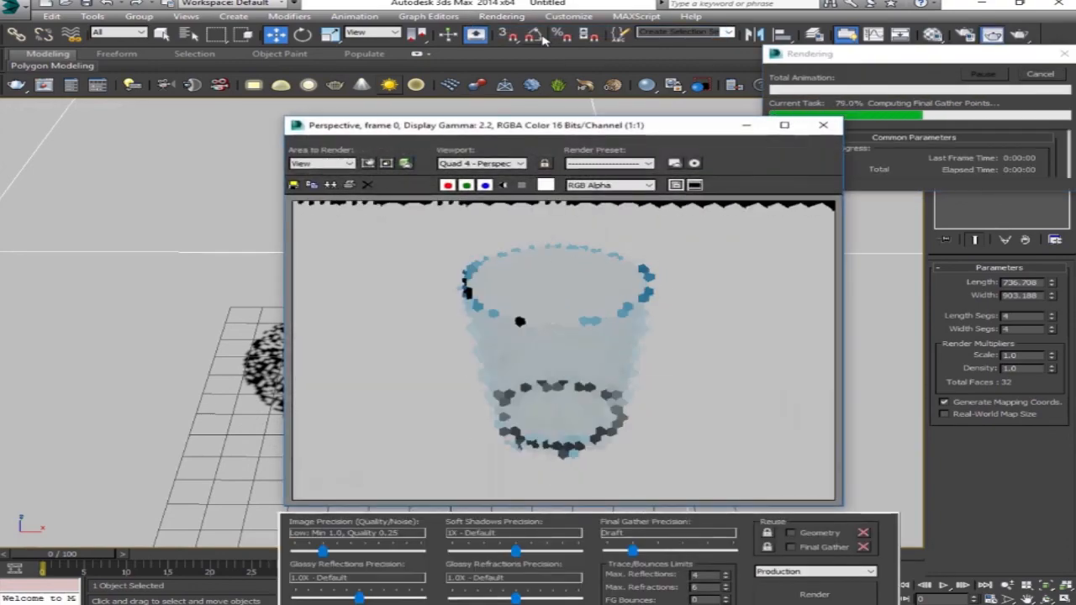